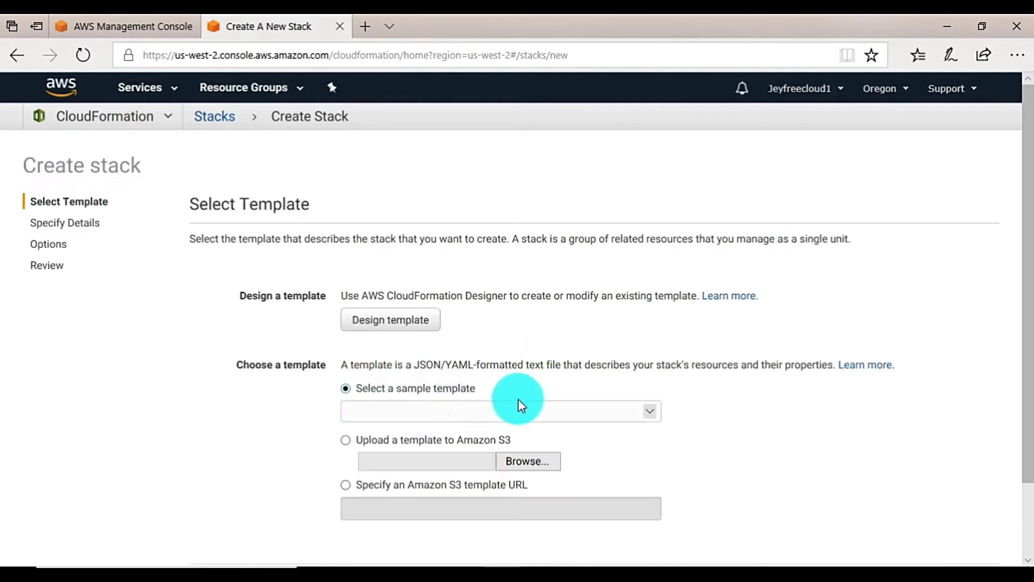
# - Select the Single Instance Samples > WordPress blog sample as the stack template
pyautogui.click(633, 412)
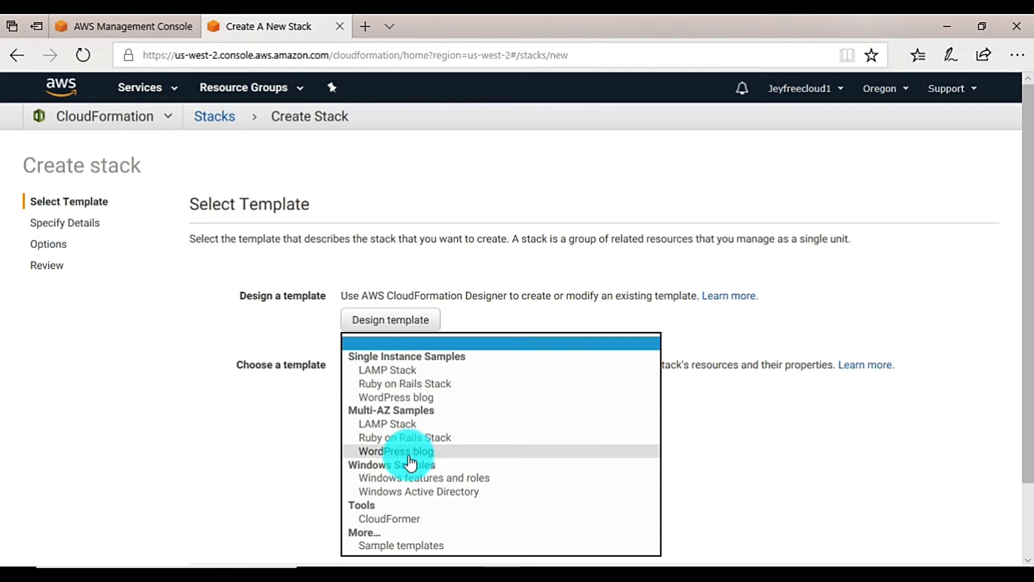
pyautogui.click(392, 398)
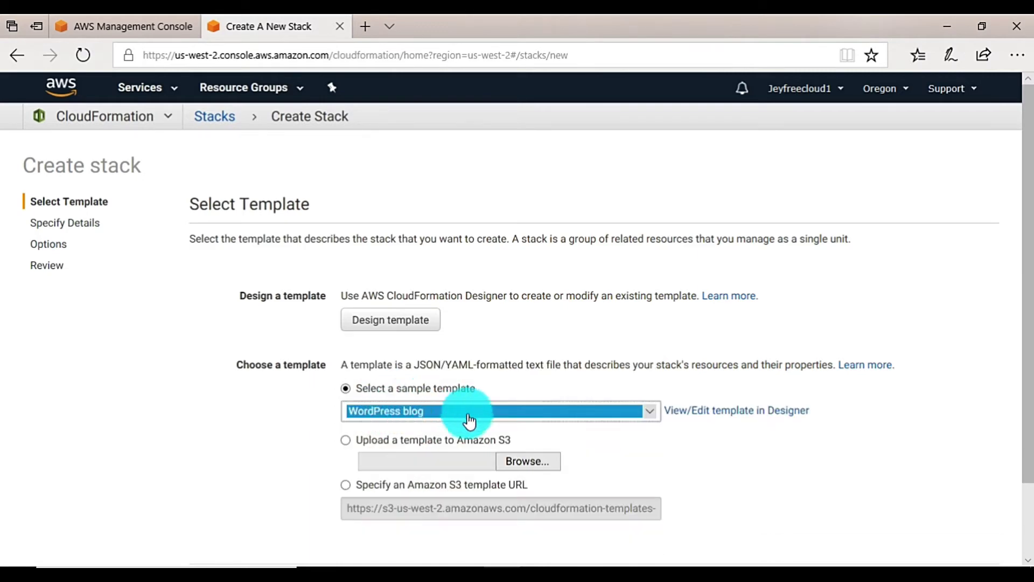
pyautogui.click(874, 403)
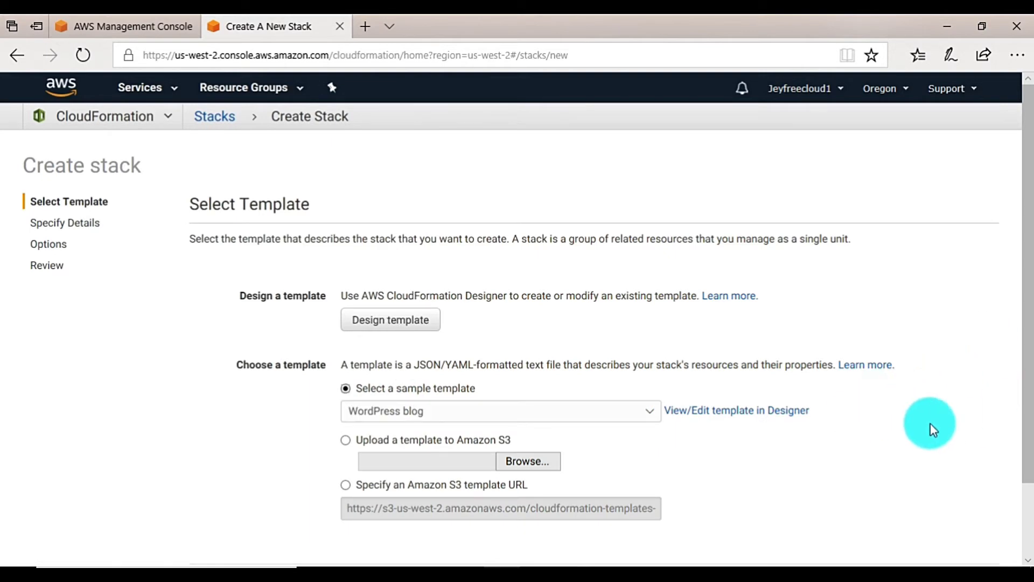
pyautogui.scroll(-2, 930, 422)
# - Name the stack jeywp-cf and prefix DBName with jey to make jeywordpressdb
pyautogui.click(971, 507)
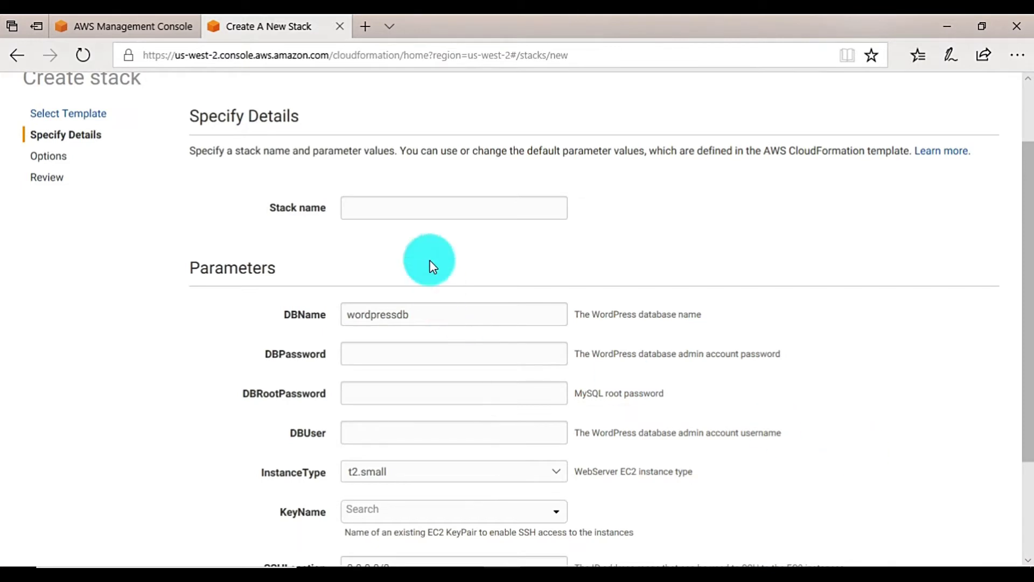
pyautogui.click(359, 208)
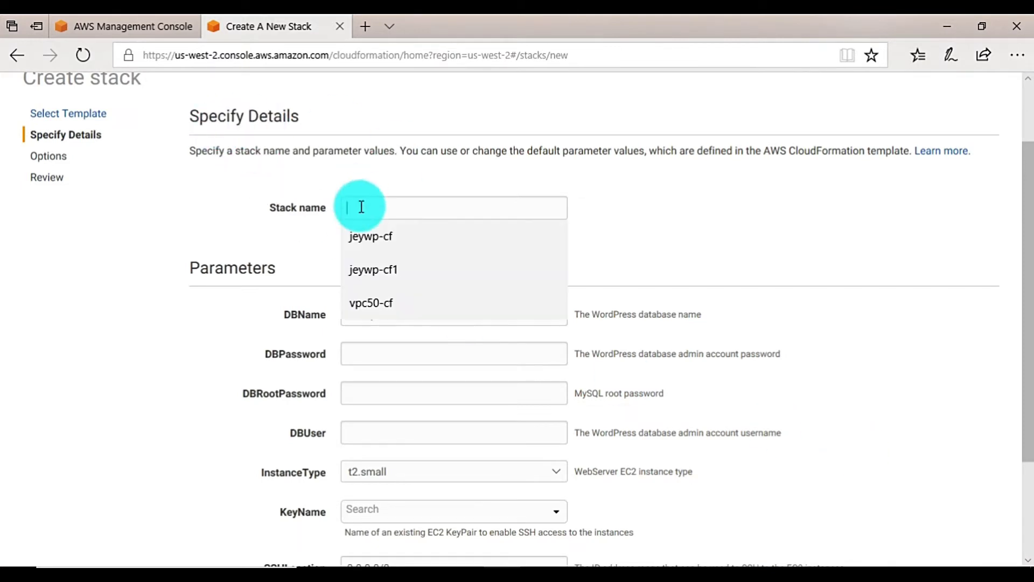
pyautogui.click(381, 233)
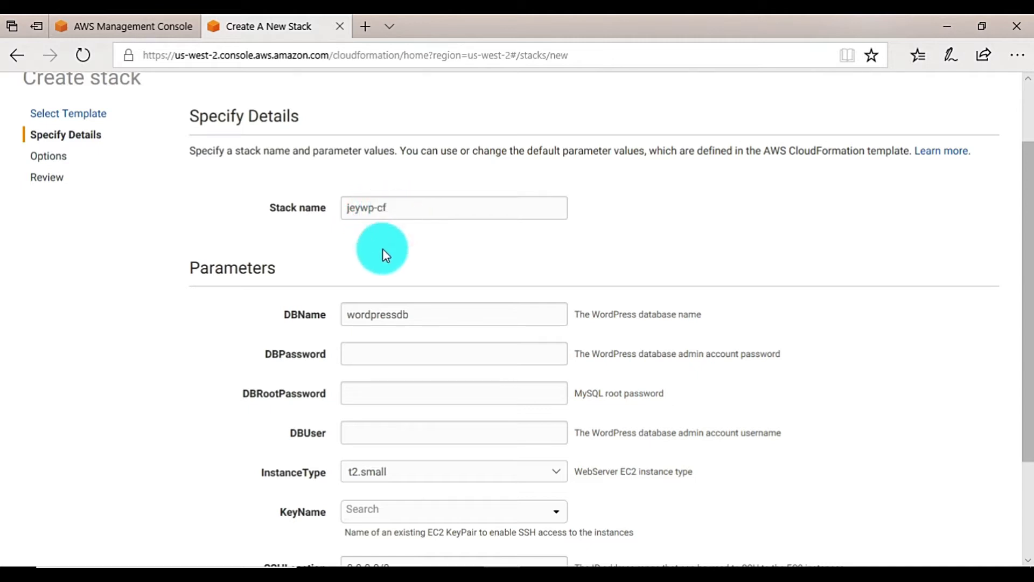
pyautogui.click(347, 314)
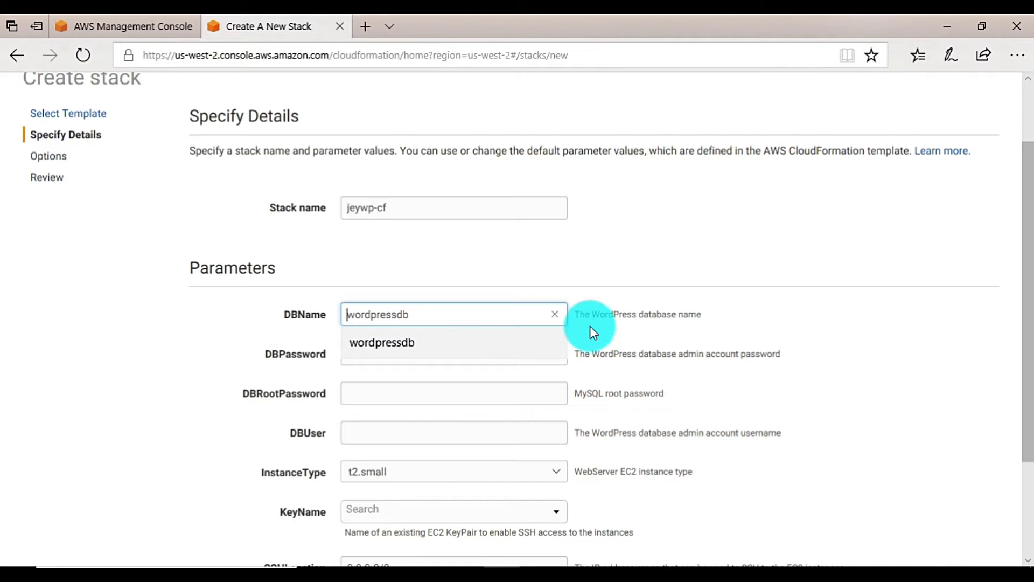
pyautogui.write('jey')
# - Fill in the database password, MySQL root password and DB user, then set instance type t2.micro
pyautogui.press('Tab')
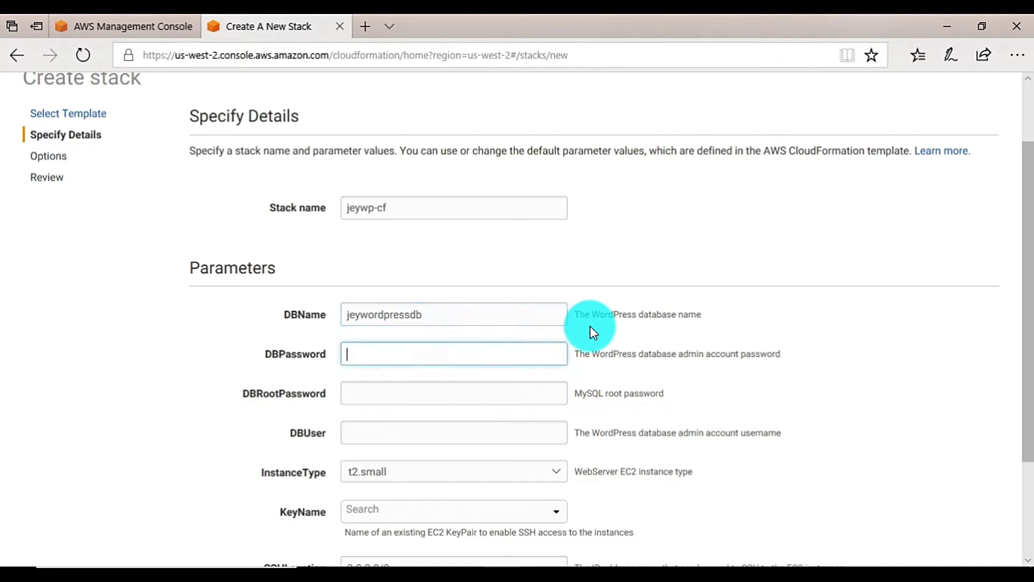
pyautogui.write('•••••••••')
pyautogui.press('Tab')
pyautogui.write('•')
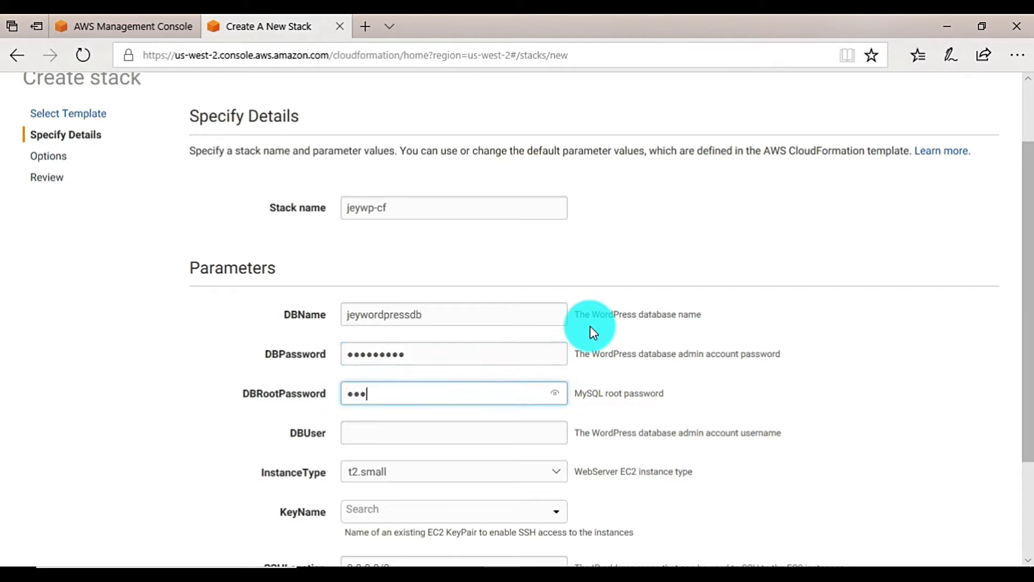
pyautogui.write('••')
pyautogui.press('Tab')
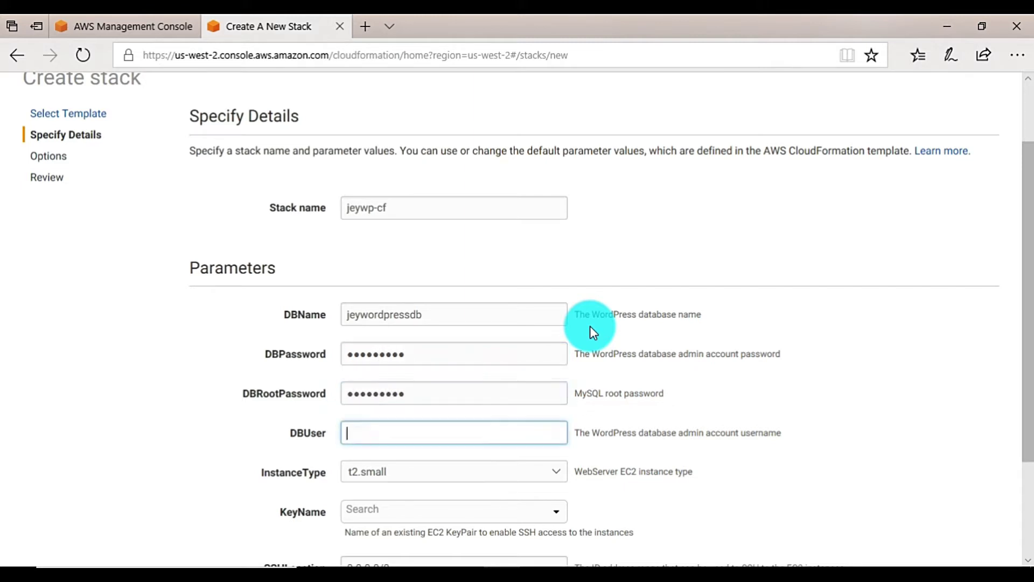
pyautogui.write('•••')
pyautogui.press('BackSpace')
pyautogui.press('BackSpace')
pyautogui.press('BackSpace')
pyautogui.write('•••')
pyautogui.press('Tab')
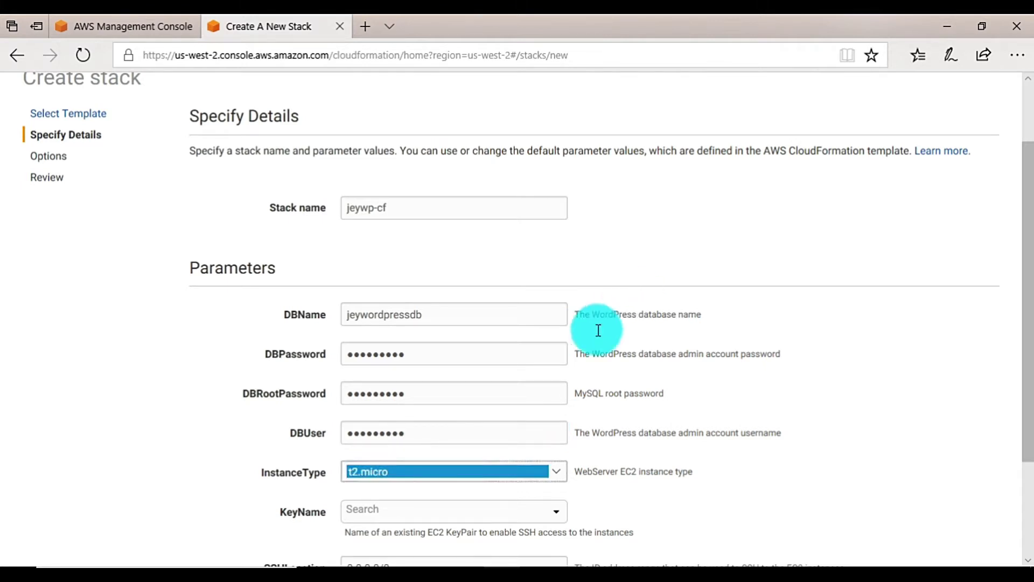
# - Choose the jeyvpc key pair for KeyName and leave SSHLocation at 0.0.0.0/0
pyautogui.click(845, 429)
pyautogui.scroll(-3, 781, 425)
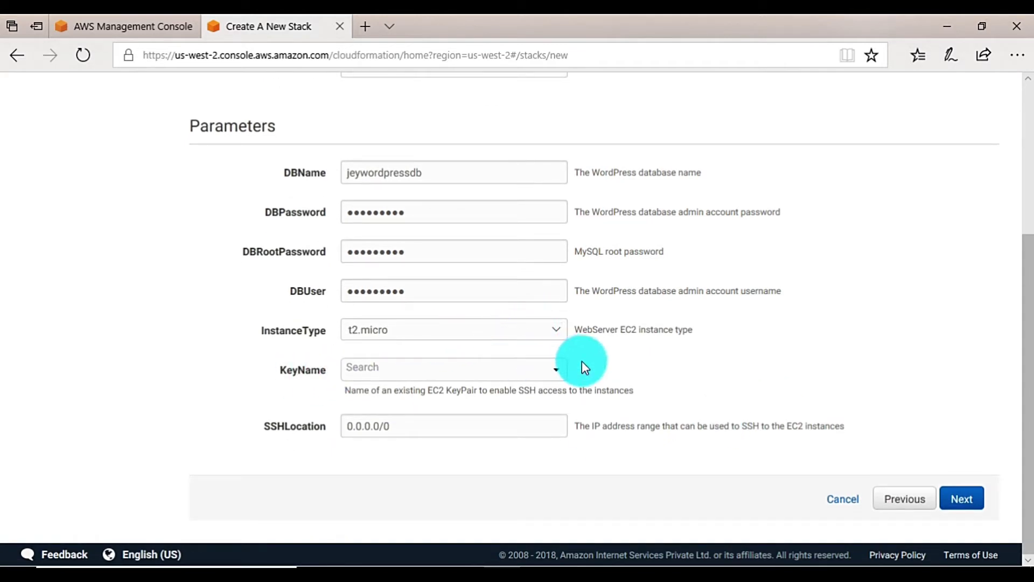
pyautogui.click(554, 377)
pyautogui.click(357, 399)
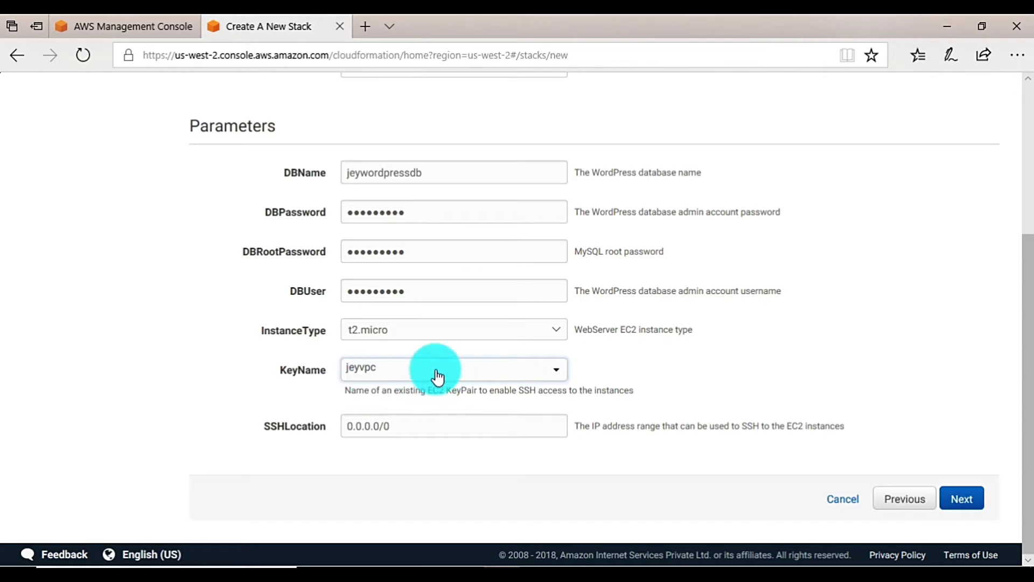
pyautogui.scroll(5, 821, 250)
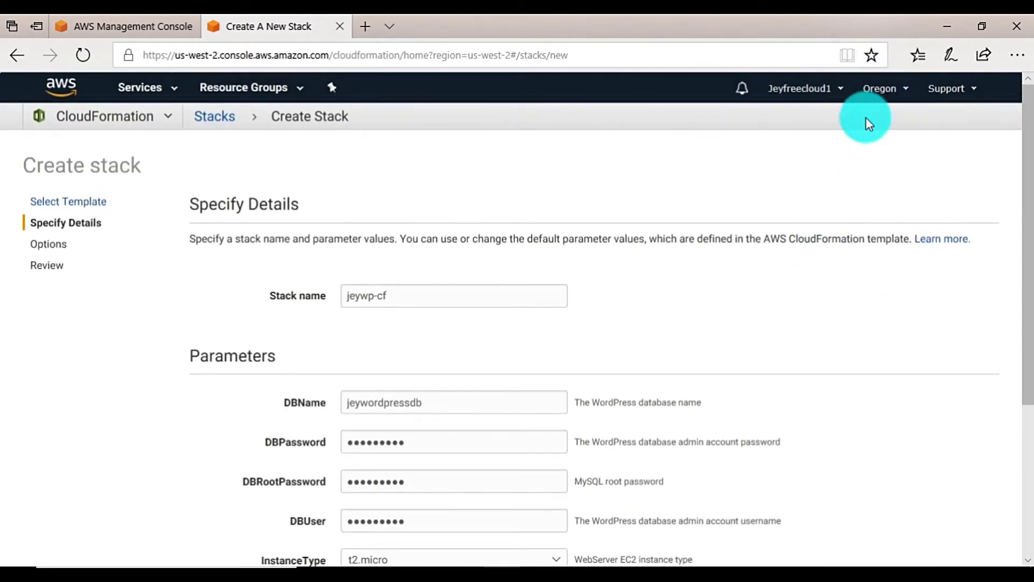
pyautogui.scroll(-4, 700, 215)
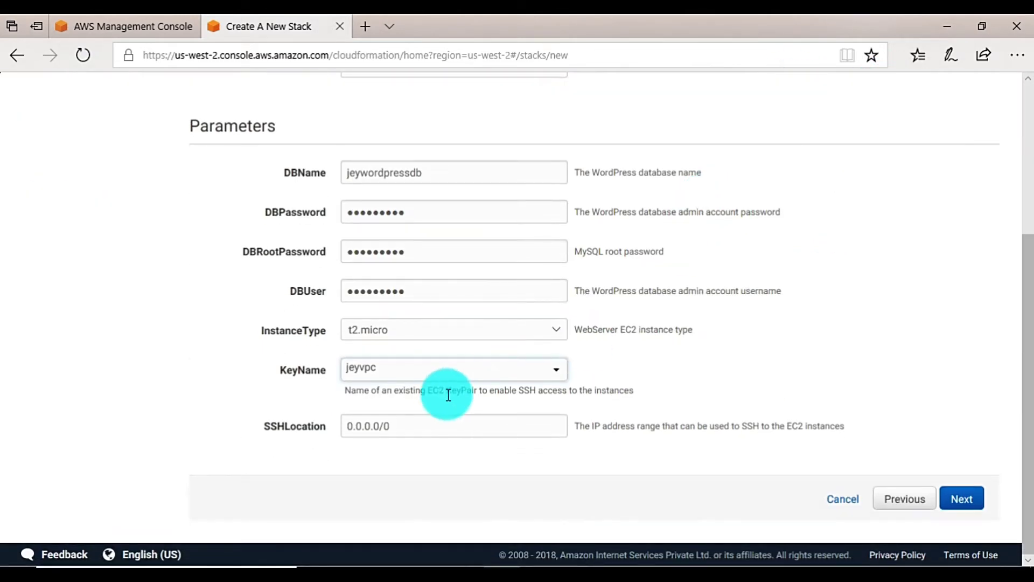
pyautogui.click(459, 375)
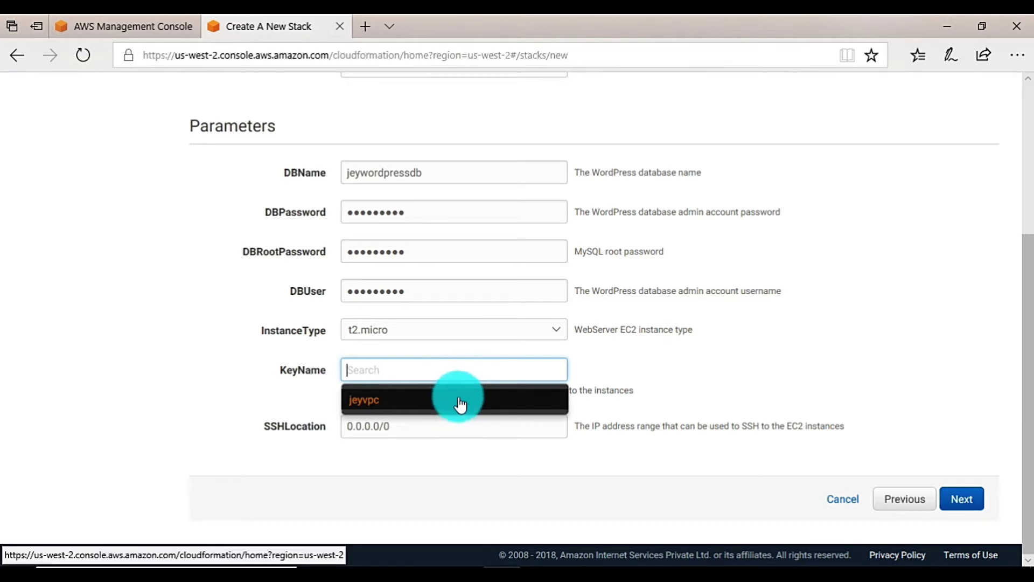
pyautogui.click(496, 409)
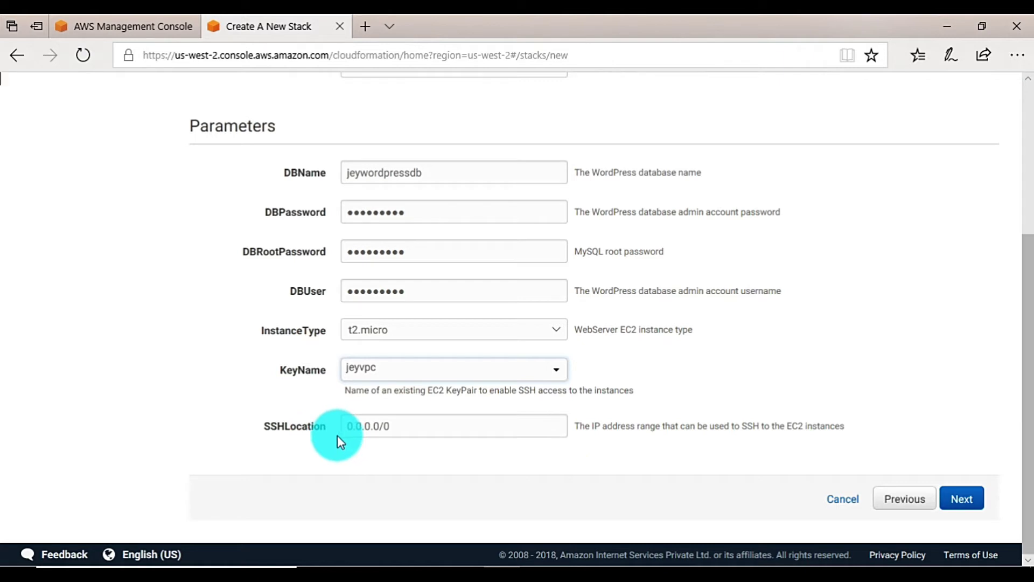
pyautogui.click(431, 430)
pyautogui.click(873, 348)
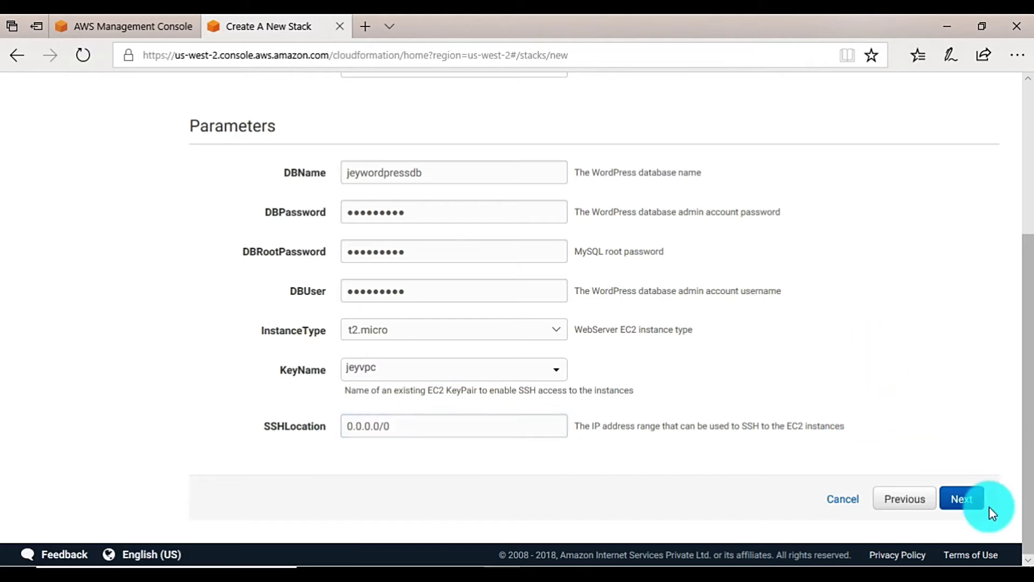
# - Pass through the stack Options page, leaving tags and other options at their defaults
pyautogui.click(962, 499)
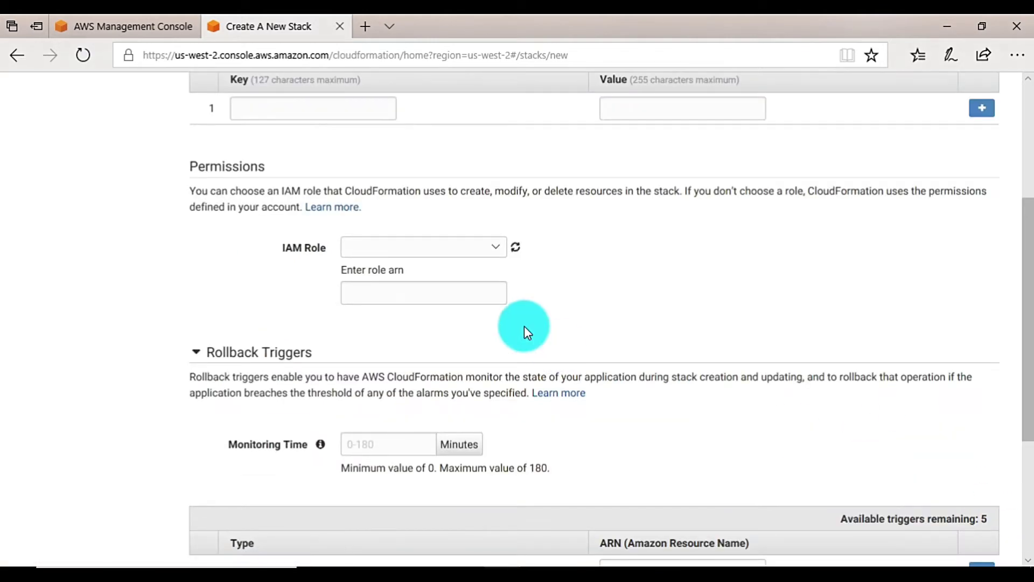
pyautogui.scroll(5, 533, 317)
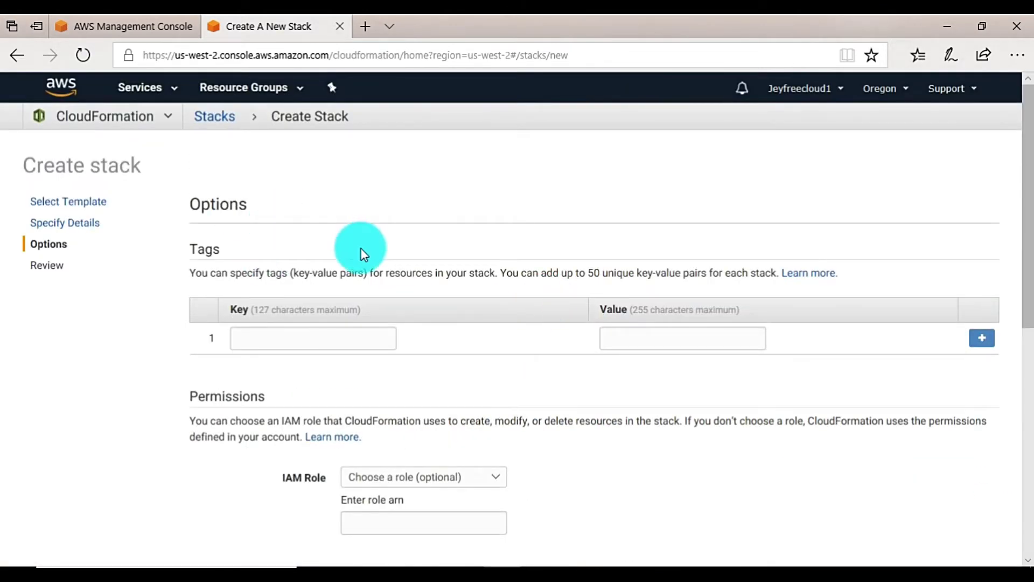
pyautogui.click(323, 334)
pyautogui.scroll(-6, 722, 350)
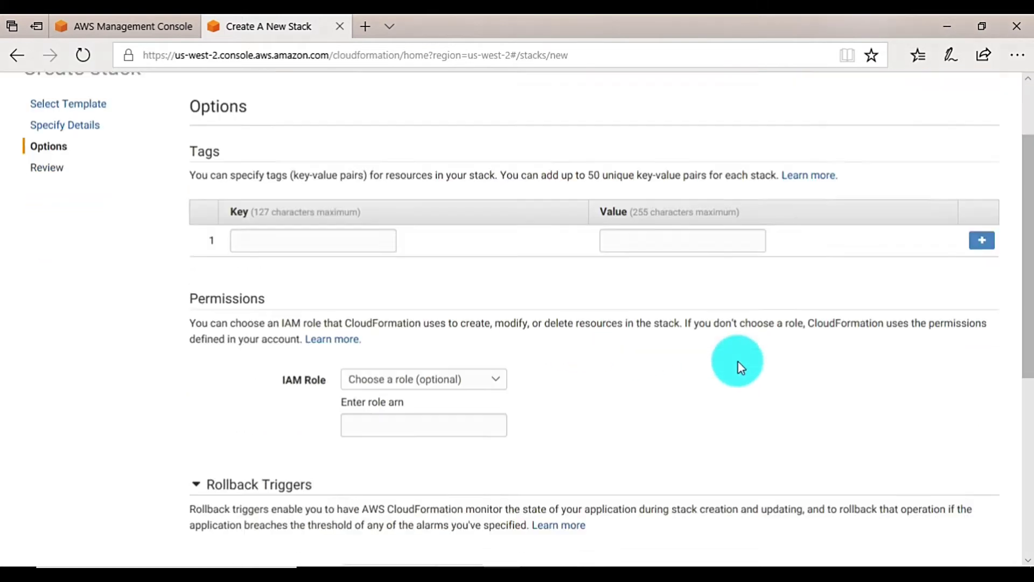
pyautogui.scroll(-3, 745, 356)
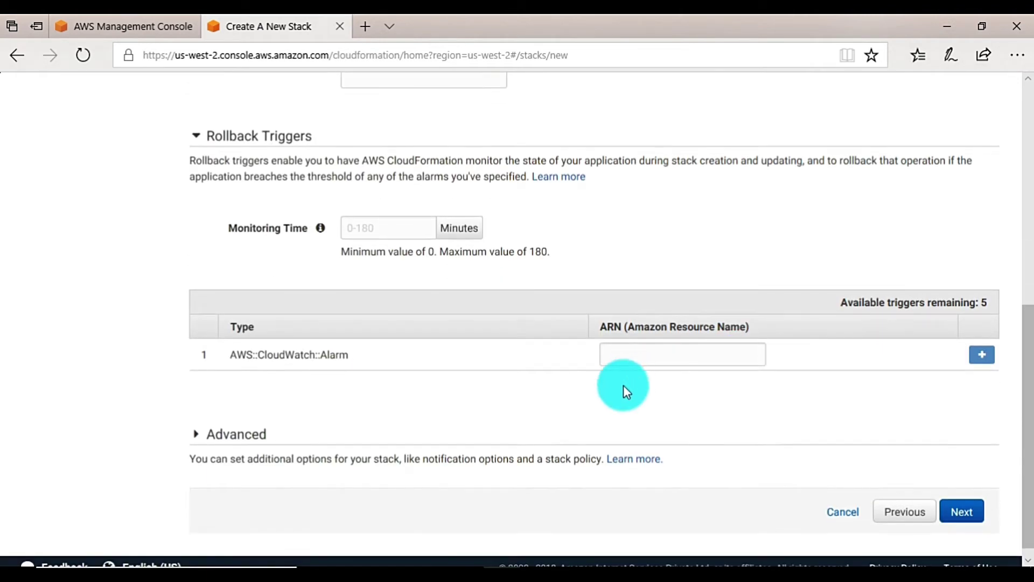
# - Review the jeywp-cf summary and launch stack creation
pyautogui.click(963, 512)
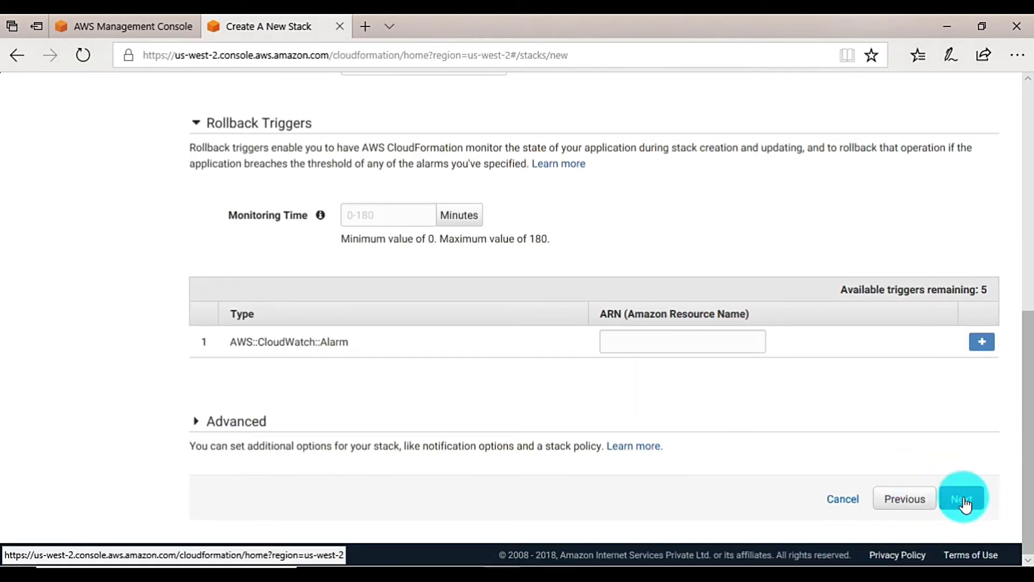
pyautogui.scroll(-5, 947, 442)
pyautogui.scroll(-3, 942, 428)
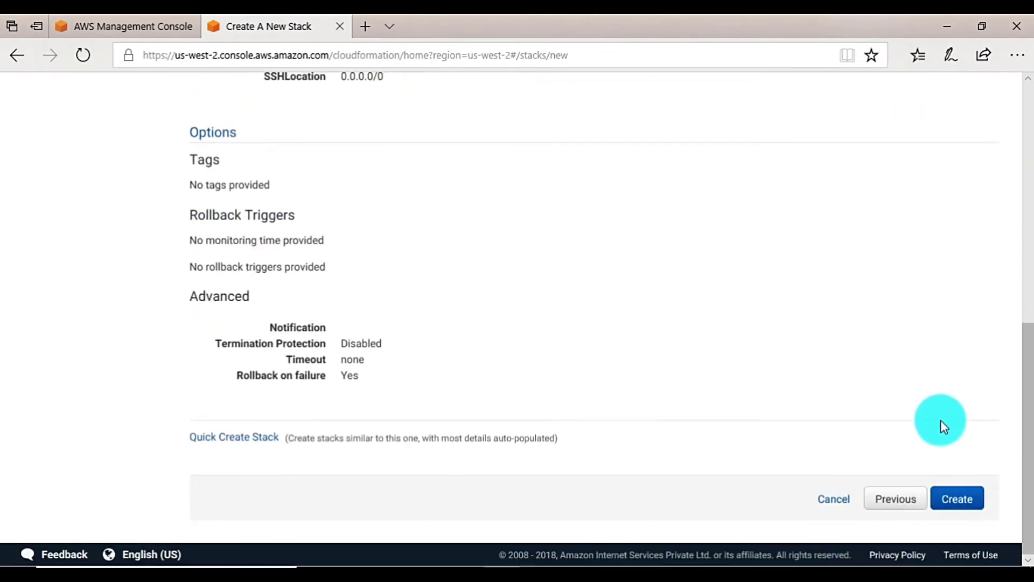
pyautogui.scroll(4, 393, 324)
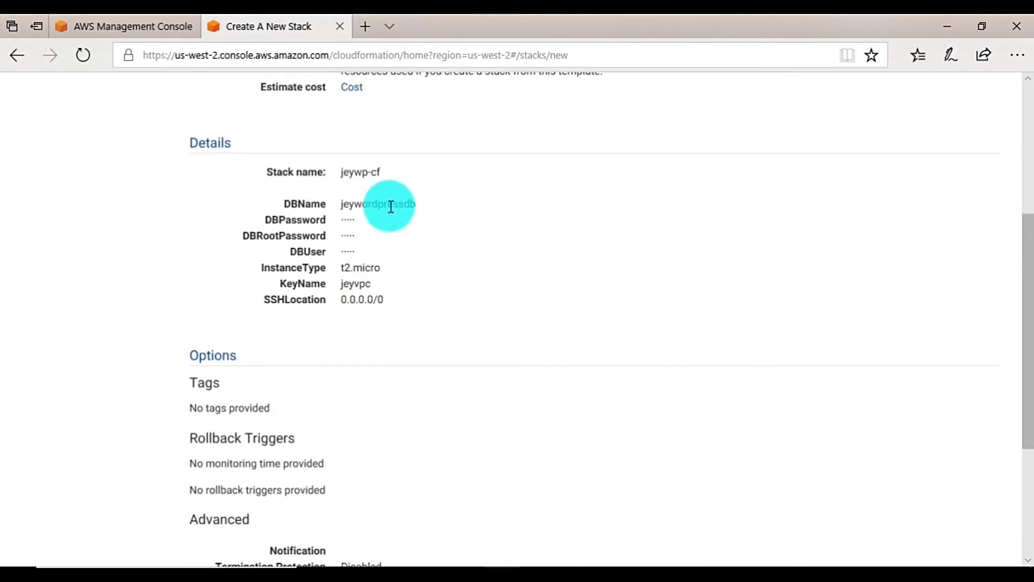
pyautogui.scroll(-4, 803, 311)
pyautogui.click(963, 507)
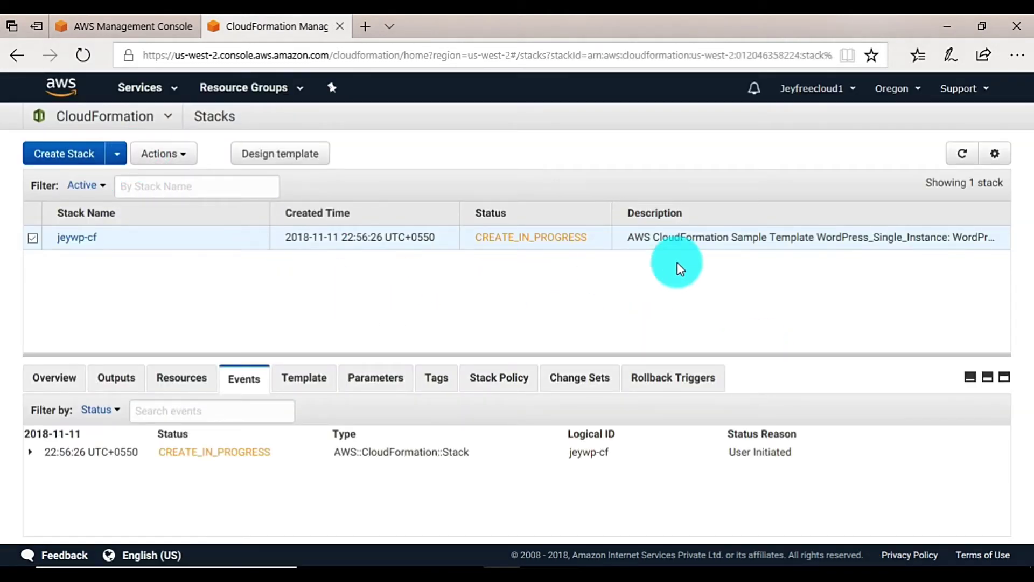
# - Refresh the stack events and confirm the new t2.micro EC2 instance is running and initializing
pyautogui.click(962, 155)
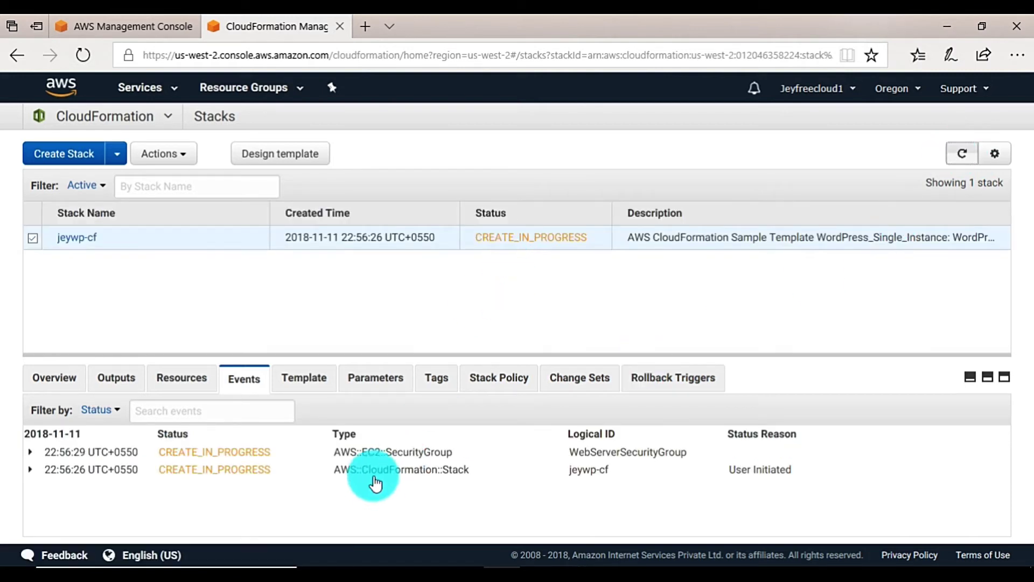
pyautogui.click(964, 162)
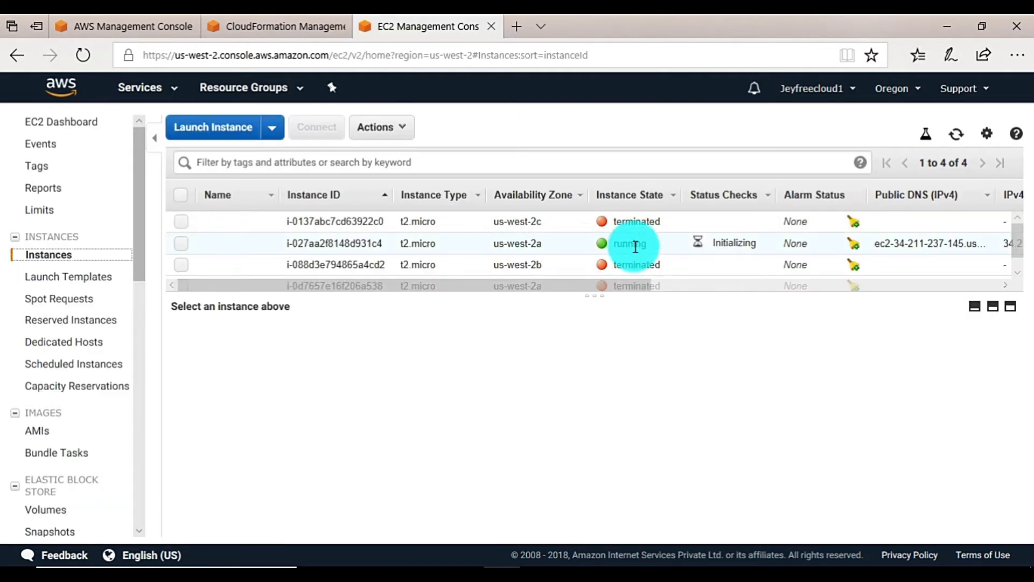
pyautogui.click(957, 133)
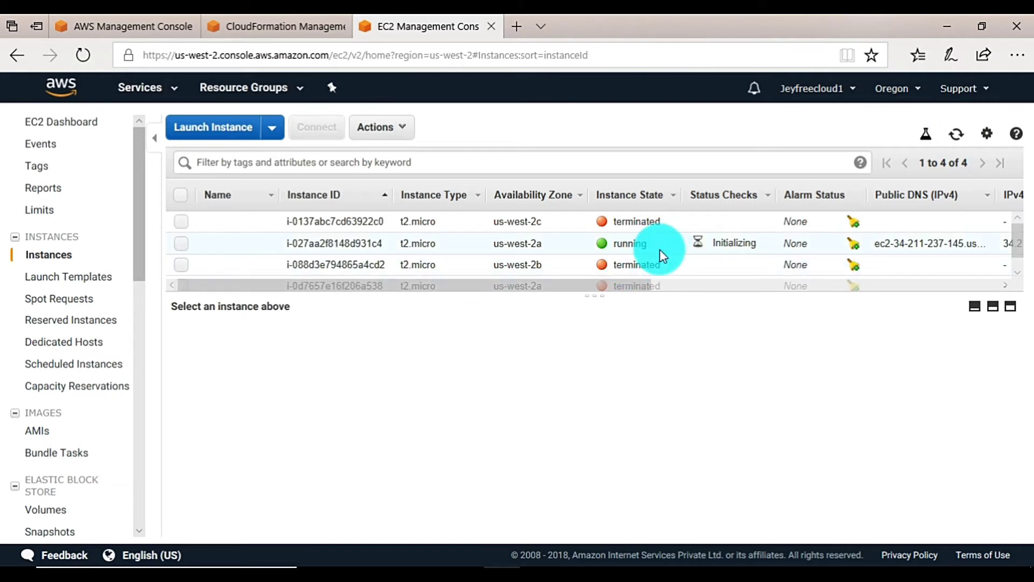
pyautogui.click(271, 22)
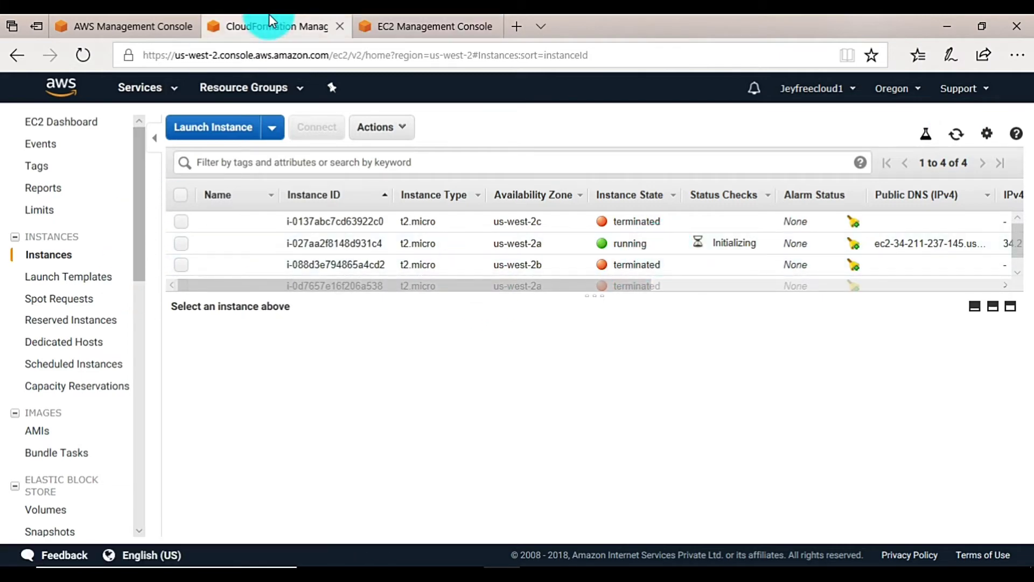
# - Refresh the stack list until jeywp-cf shows CREATE_COMPLETE
pyautogui.click(953, 157)
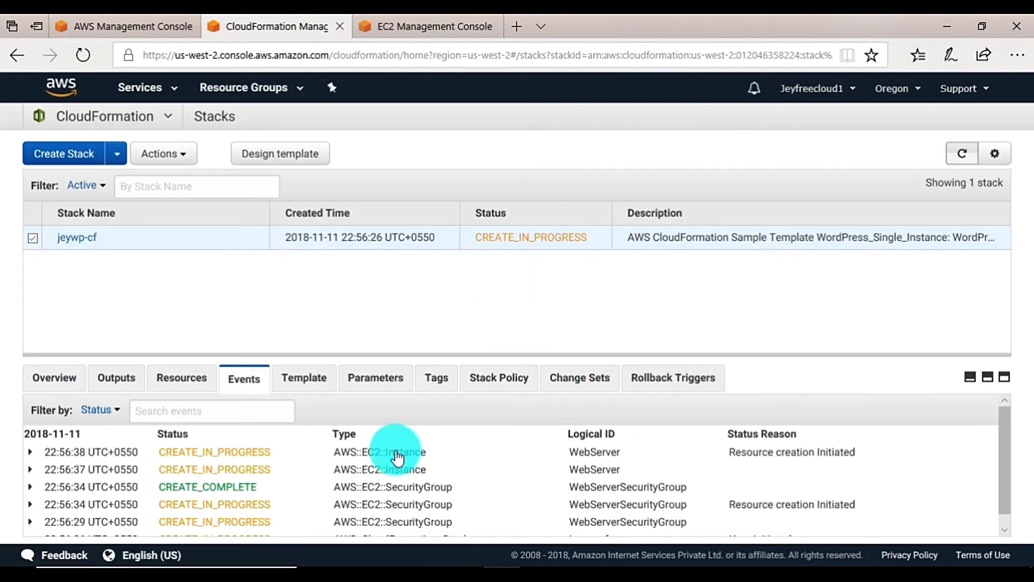
pyautogui.scroll(-1, 397, 456)
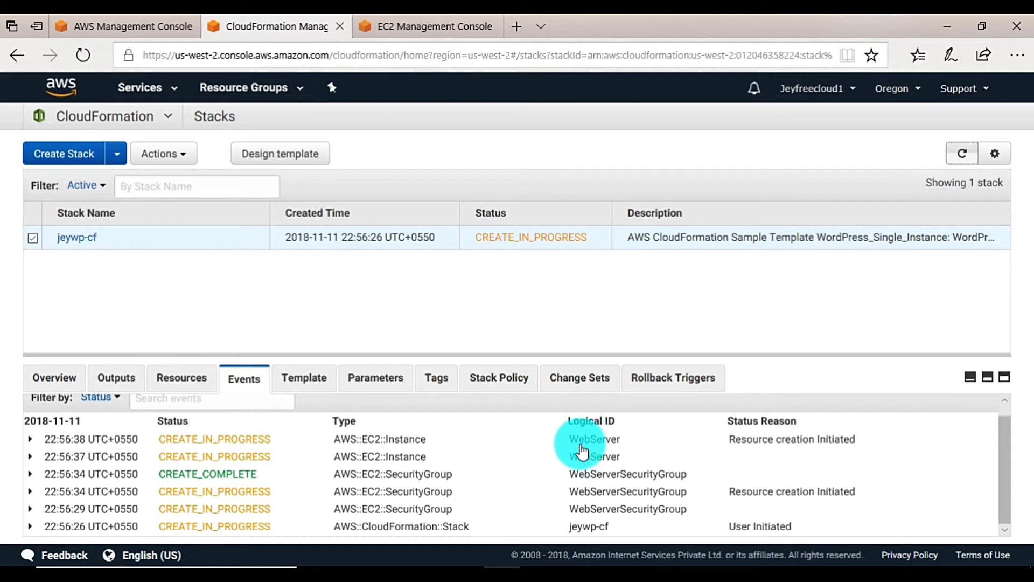
pyautogui.click(962, 153)
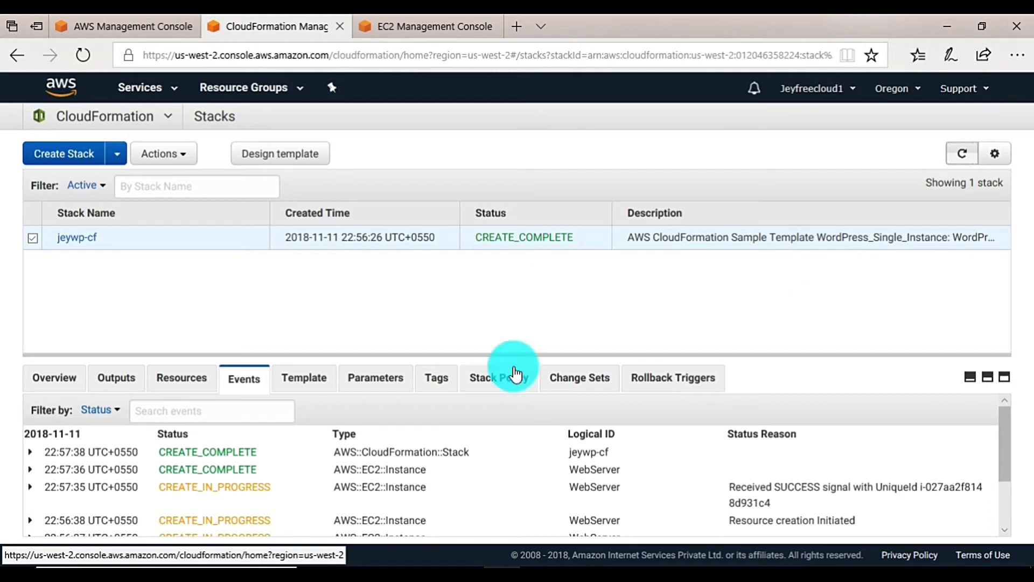
pyautogui.moveTo(502, 243); pyautogui.dragTo(576, 227)
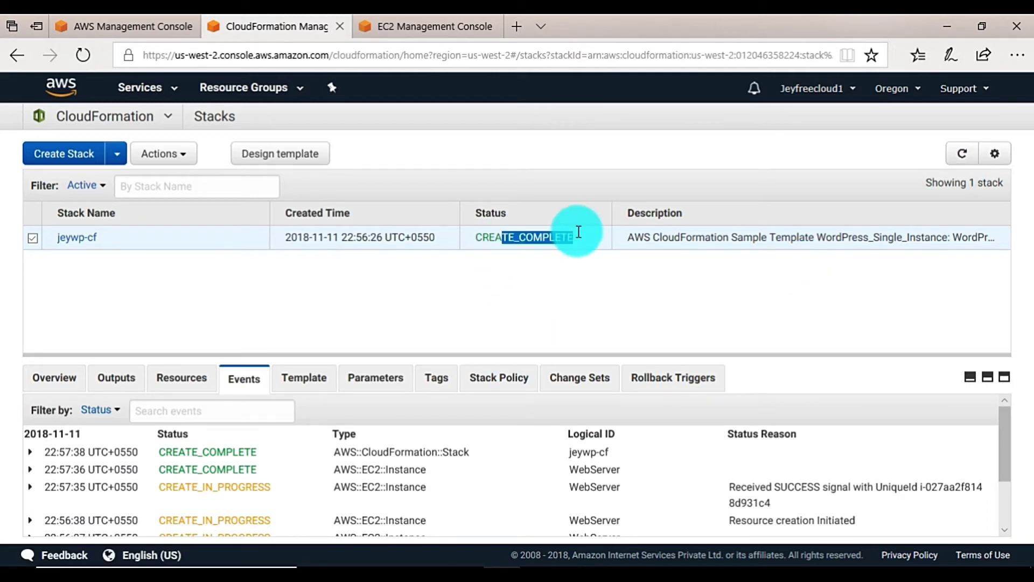
pyautogui.click(509, 259)
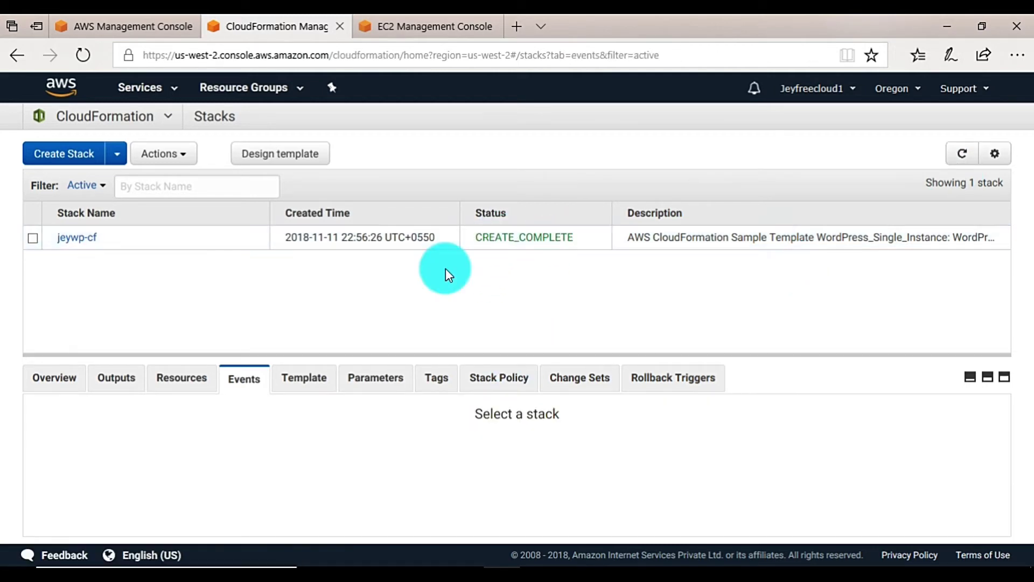
# - Open the jeywp-cf Outputs and follow the WordPress WebsiteURL link in a new tab
pyautogui.click(31, 238)
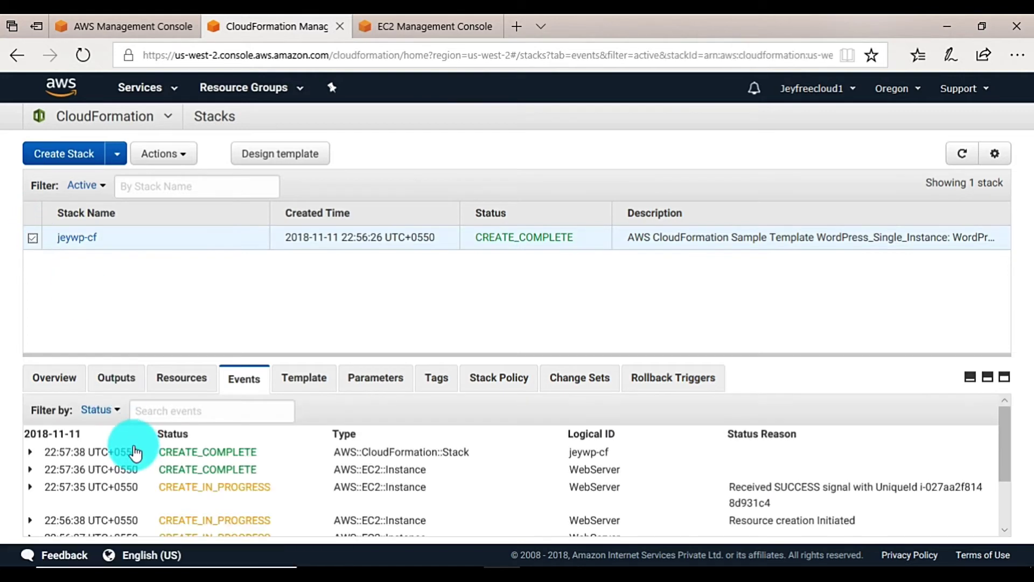
pyautogui.click(117, 383)
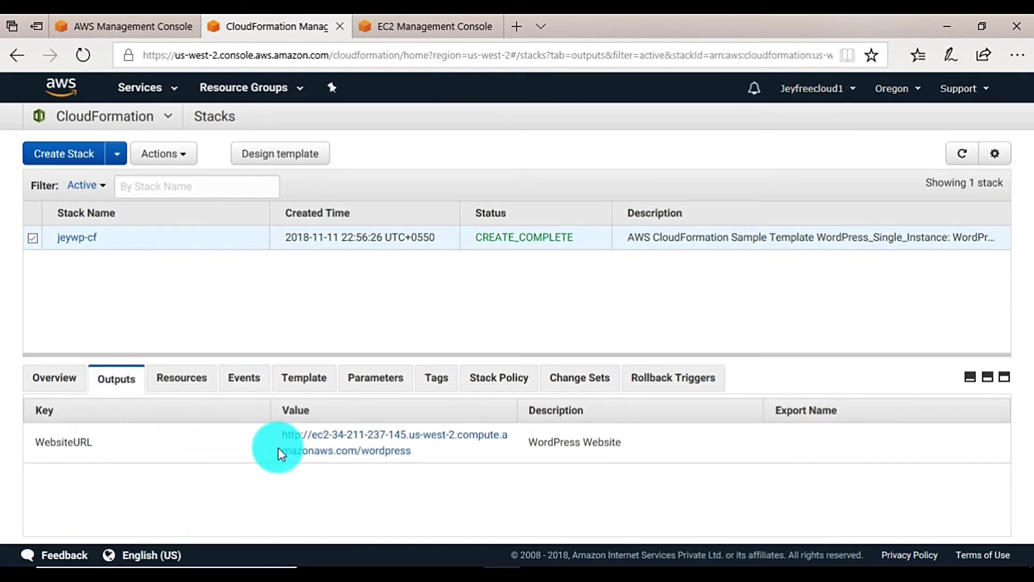
pyautogui.click(354, 445)
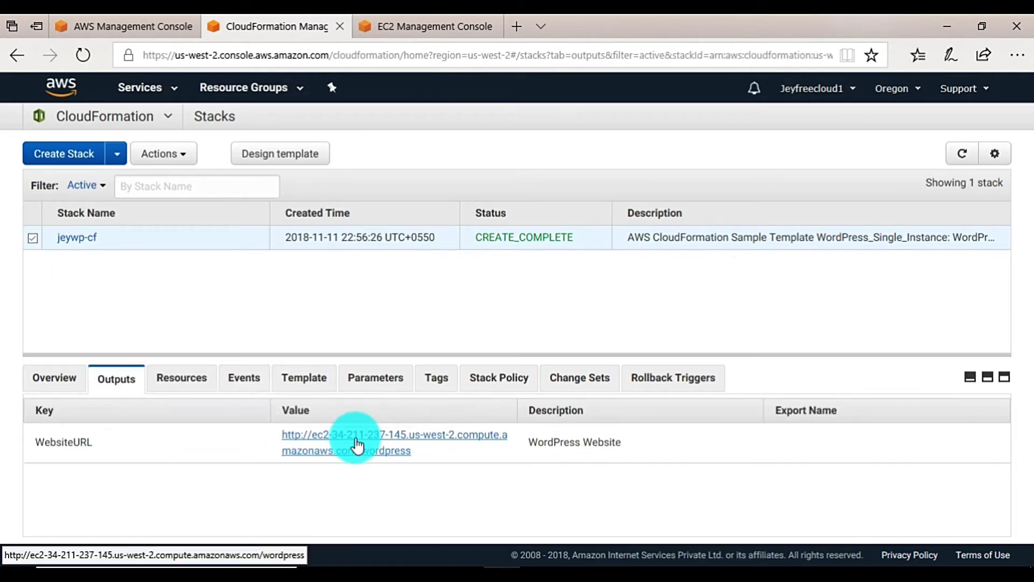
# - On the WordPress install page for AWS admin blog, enter the admin username
pyautogui.moveTo(580, 17)
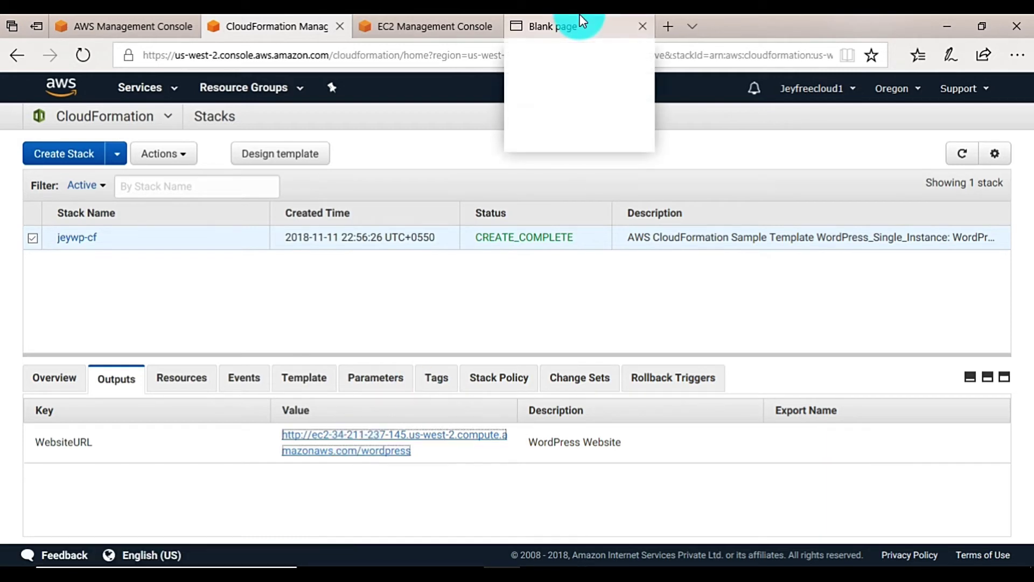
pyautogui.click(604, 15)
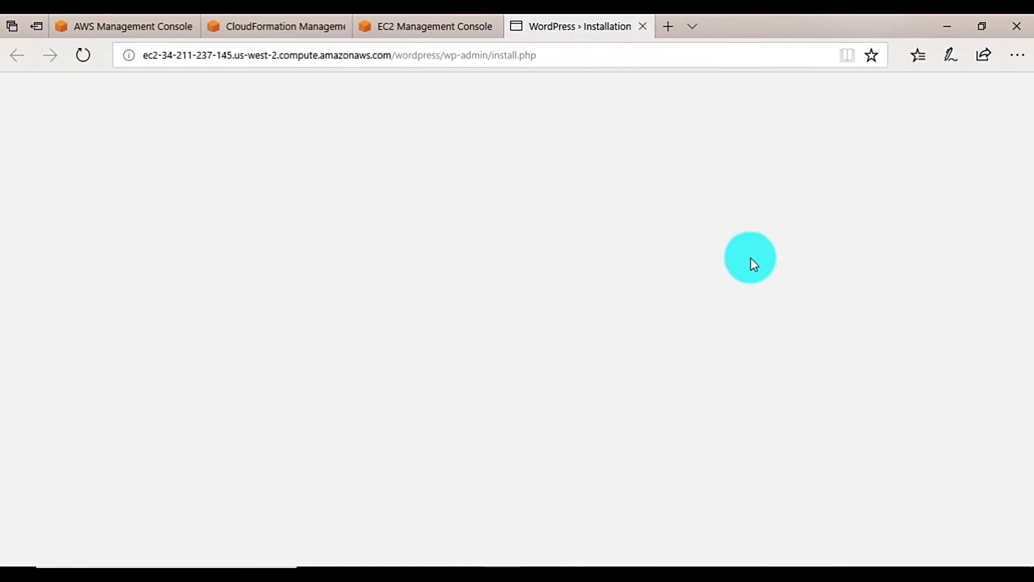
pyautogui.click(450, 22)
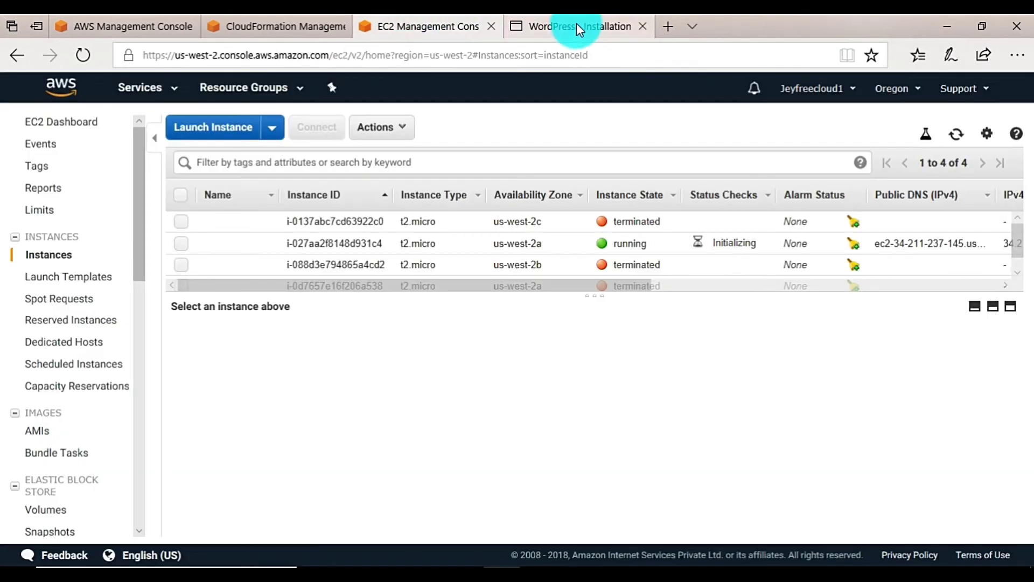
pyautogui.click(577, 25)
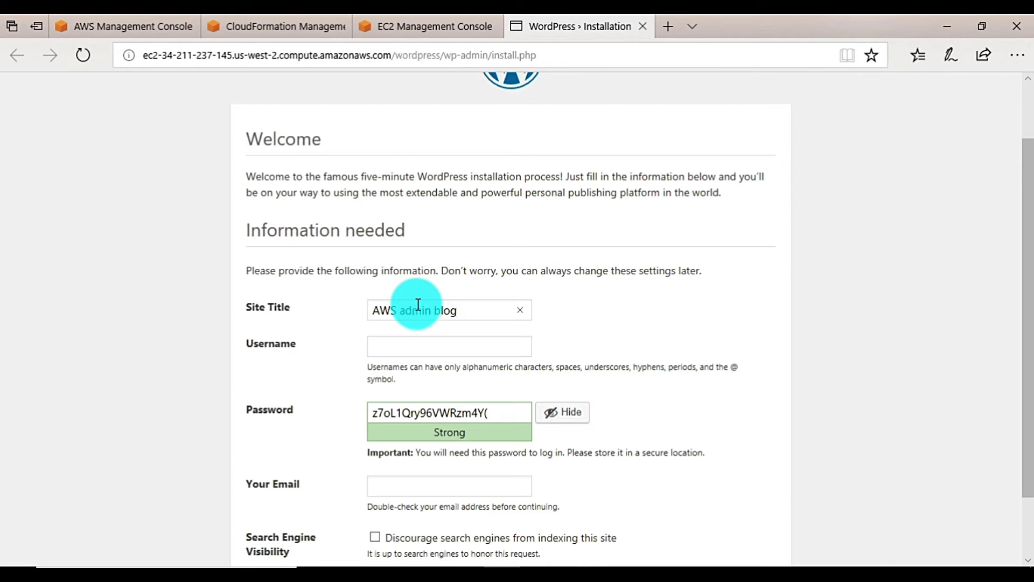
pyautogui.click(383, 346)
pyautogui.write('jeydbuser123')
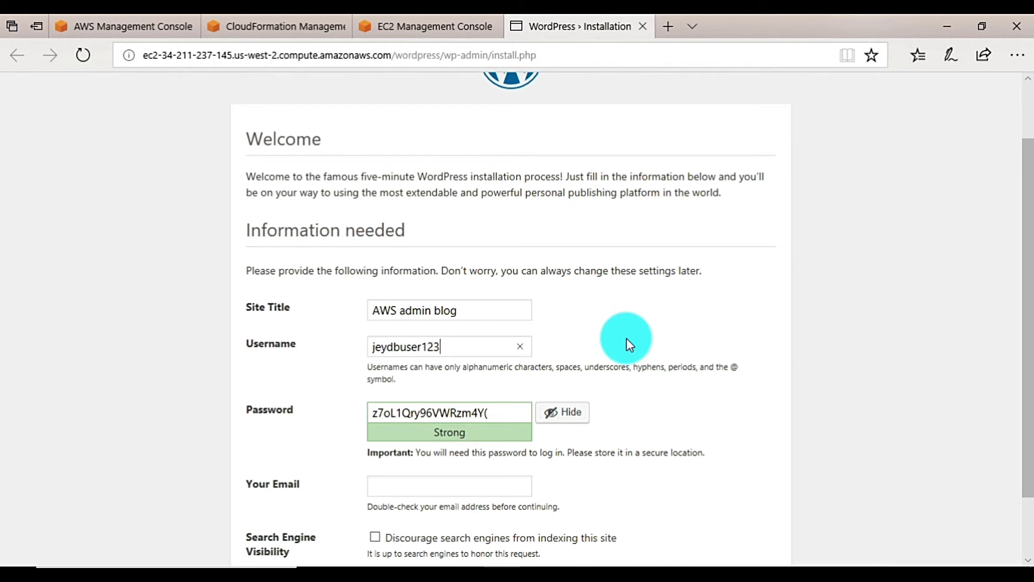
pyautogui.press('Tab')
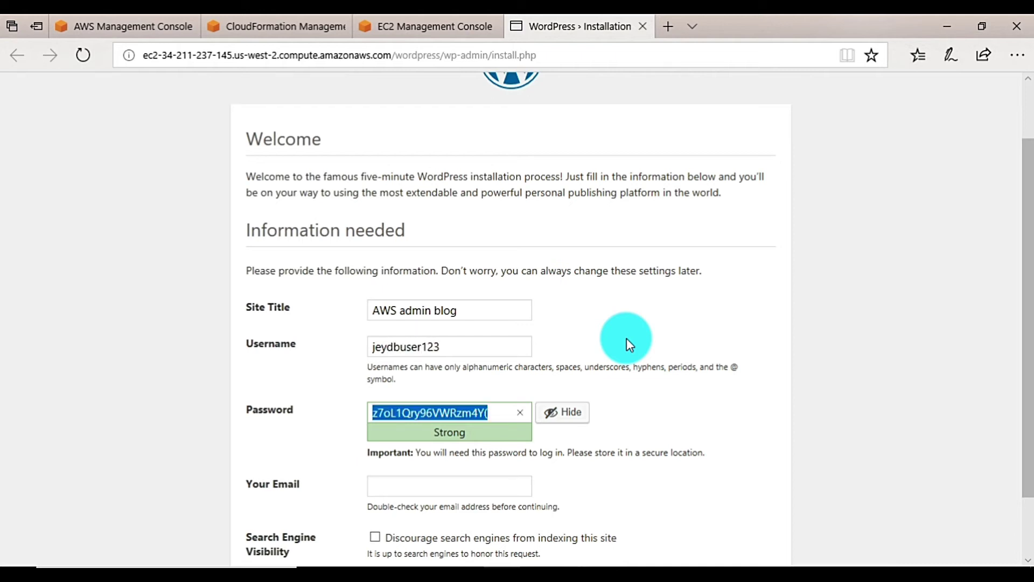
# - Replace the generated password with a custom password, hidden while typing
pyautogui.write('j')
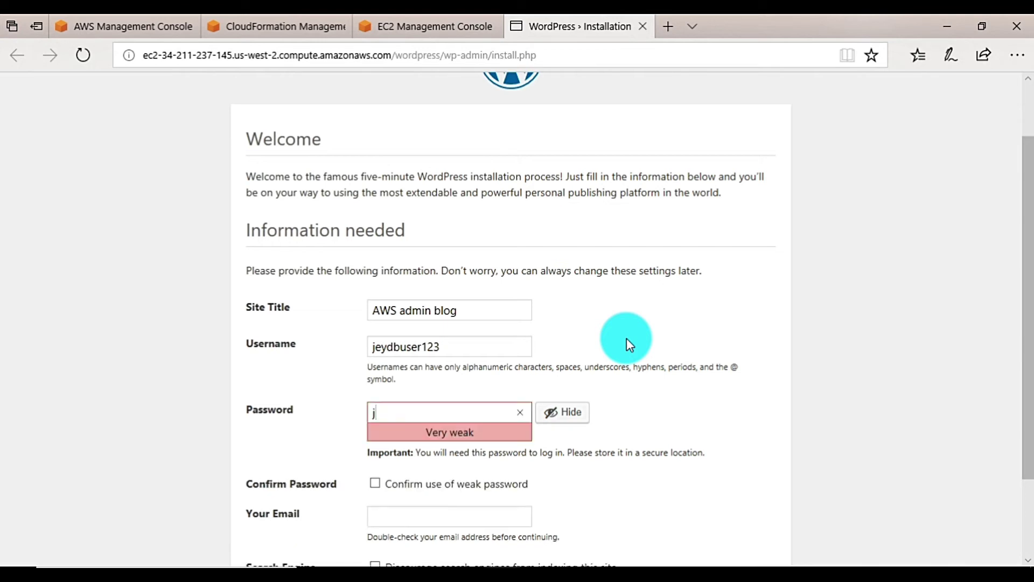
pyautogui.press('BackSpace')
pyautogui.press('BackSpace')
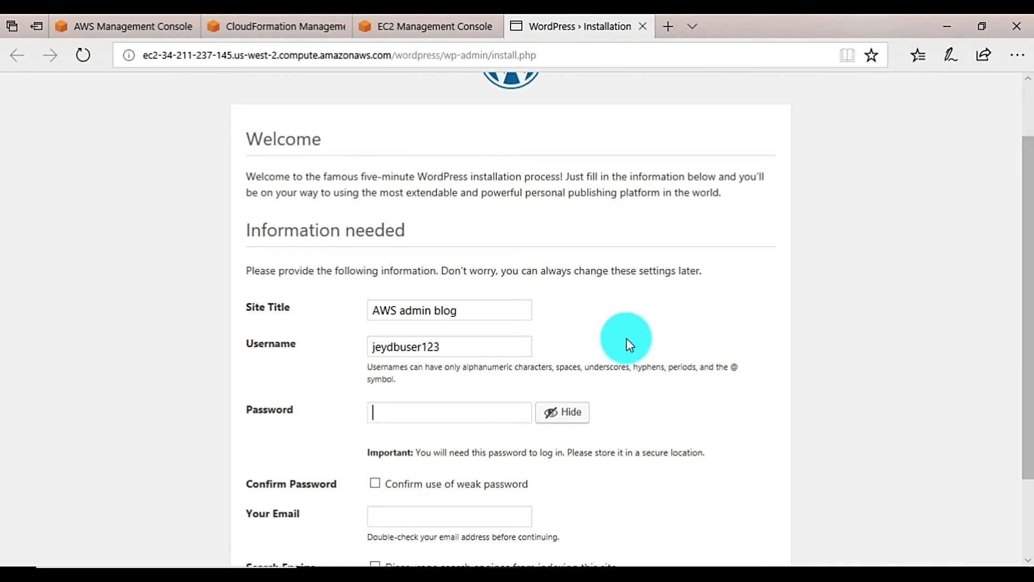
pyautogui.click(552, 411)
pyautogui.click(433, 413)
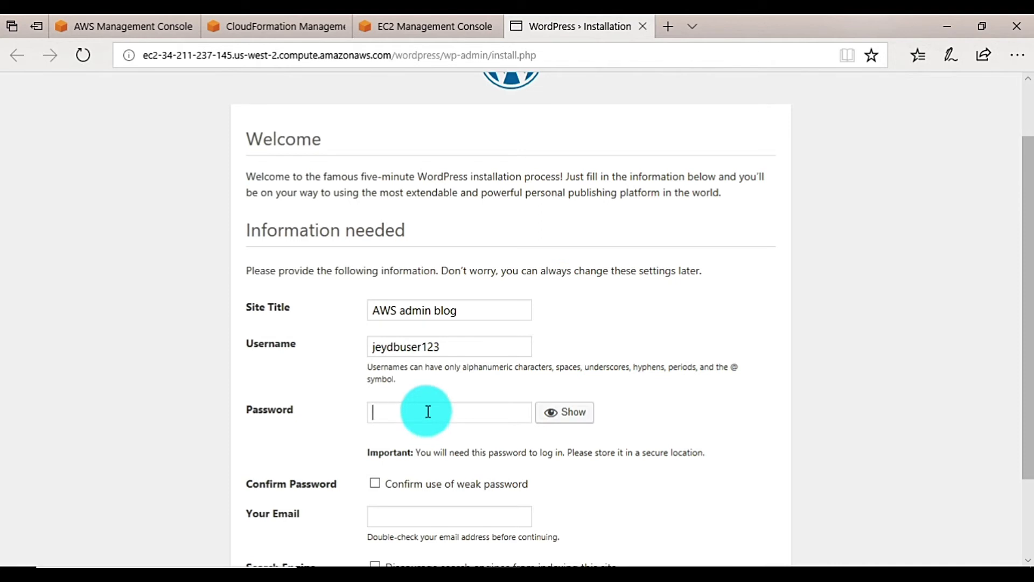
pyautogui.press('BackSpace')
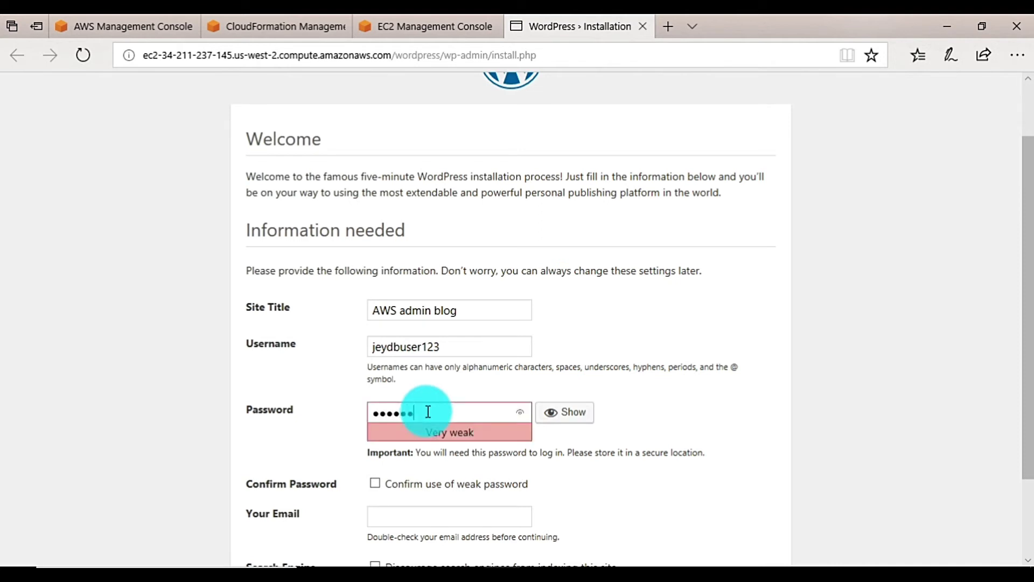
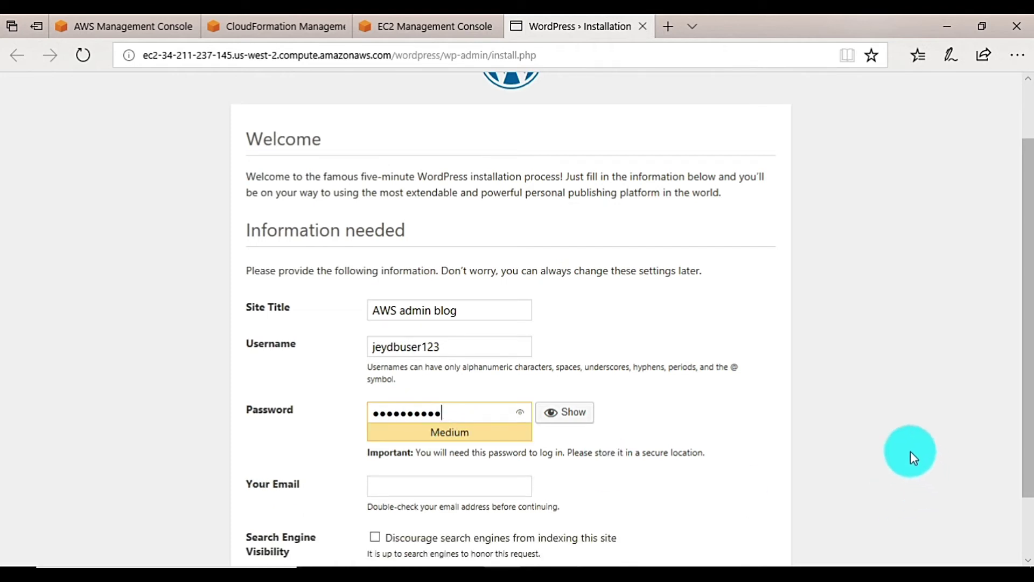
pyautogui.scroll(-2, 561, 413)
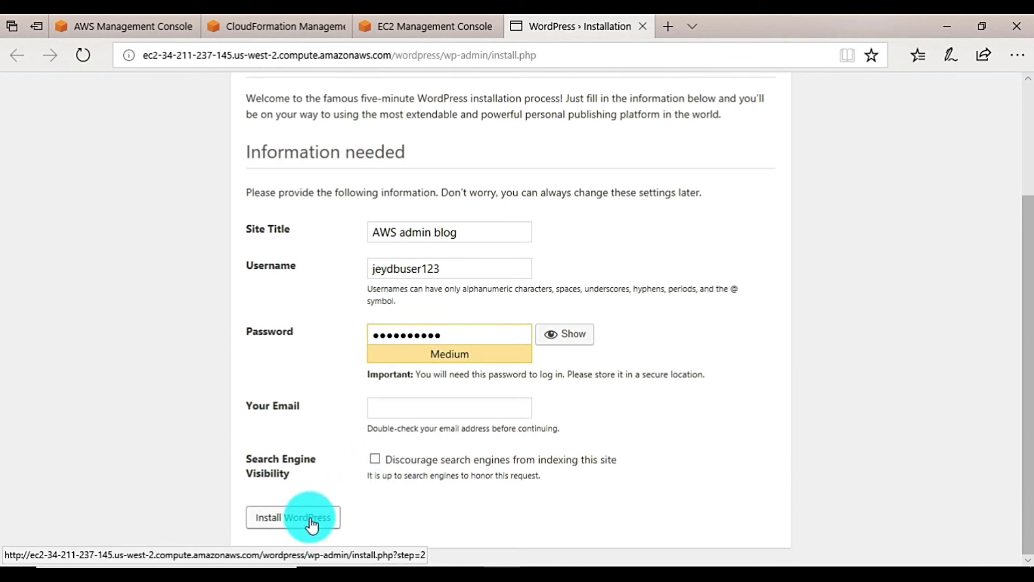
# - Submit the install form, accepting Edge's save and update password prompts with a longer password
pyautogui.click(418, 411)
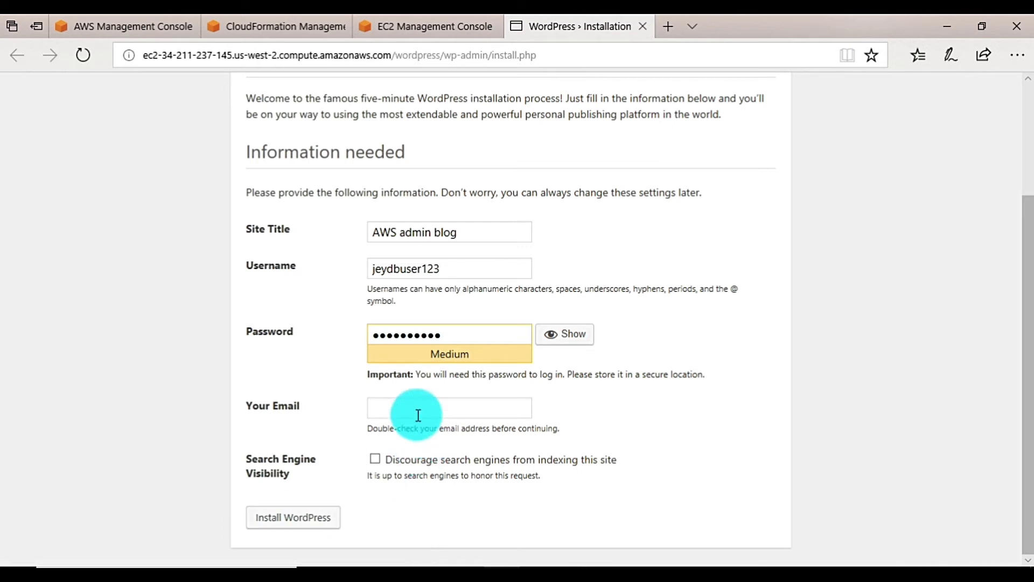
pyautogui.click(301, 518)
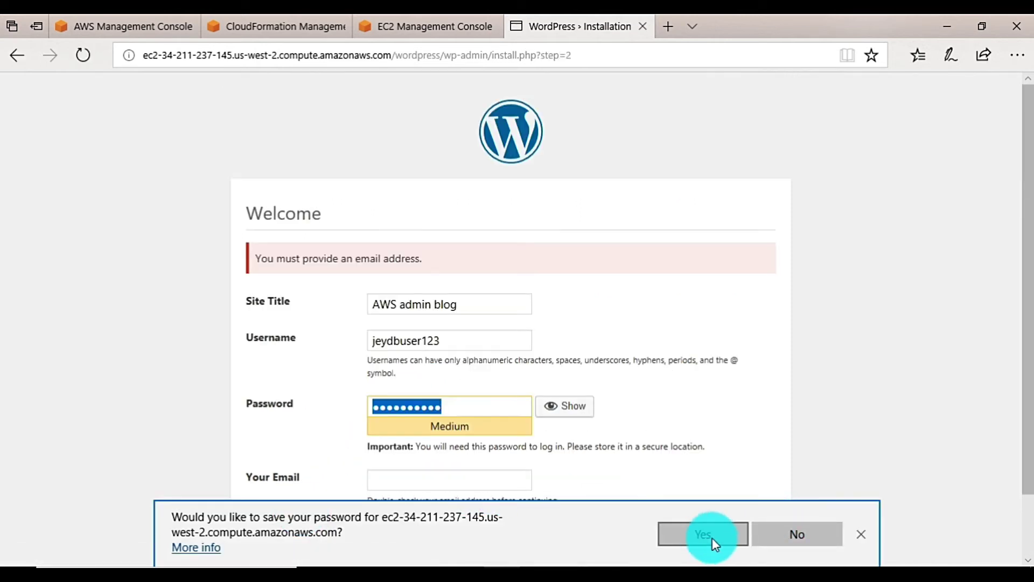
pyautogui.click(713, 535)
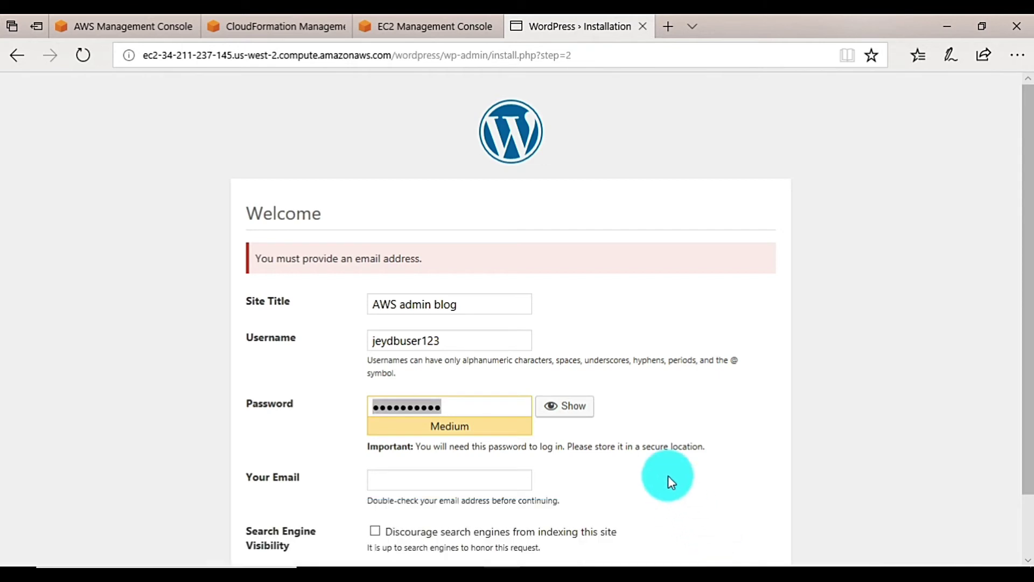
pyautogui.scroll(-2, 668, 475)
pyautogui.click(300, 517)
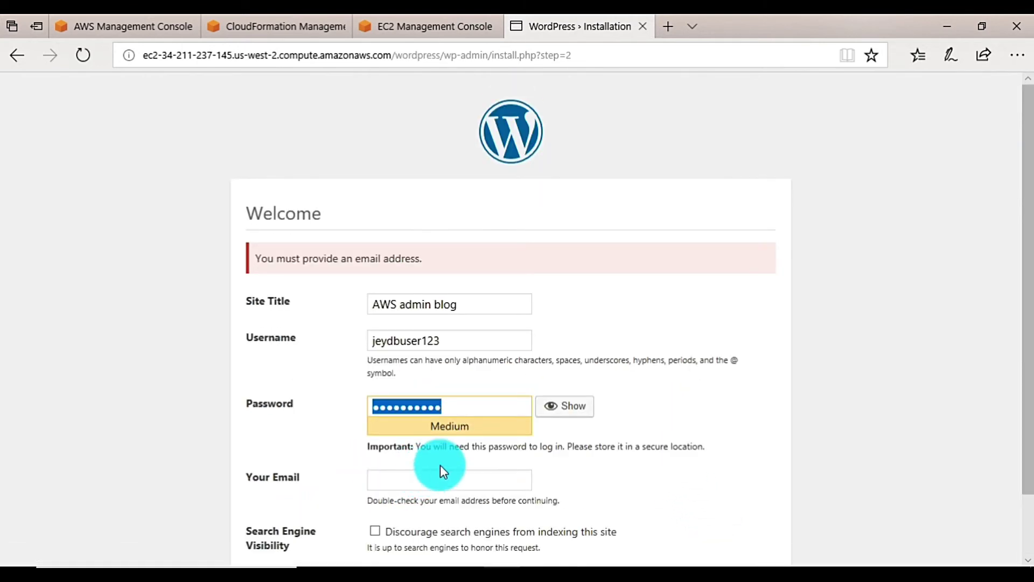
pyautogui.scroll(-1, 664, 434)
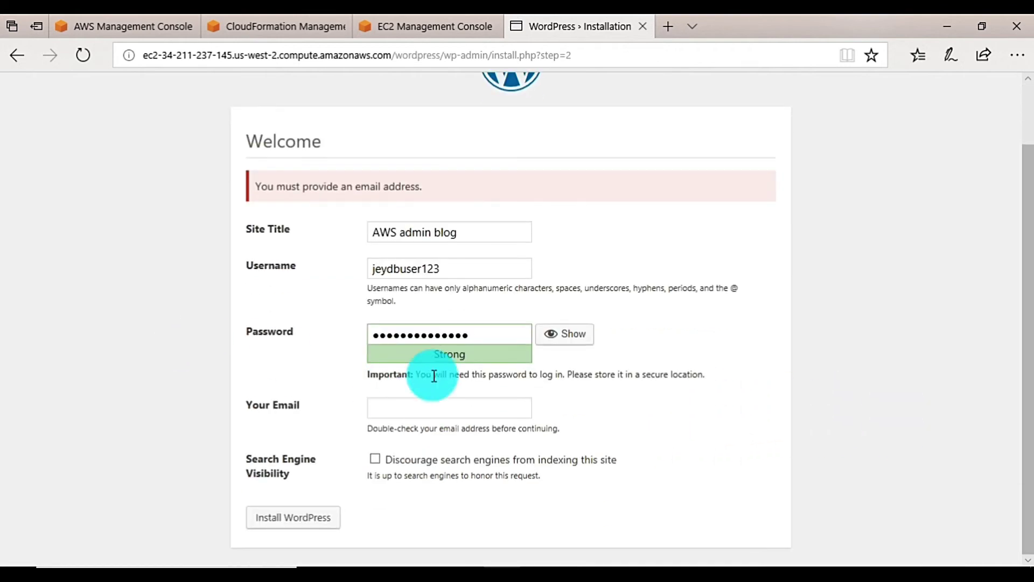
pyautogui.click(321, 525)
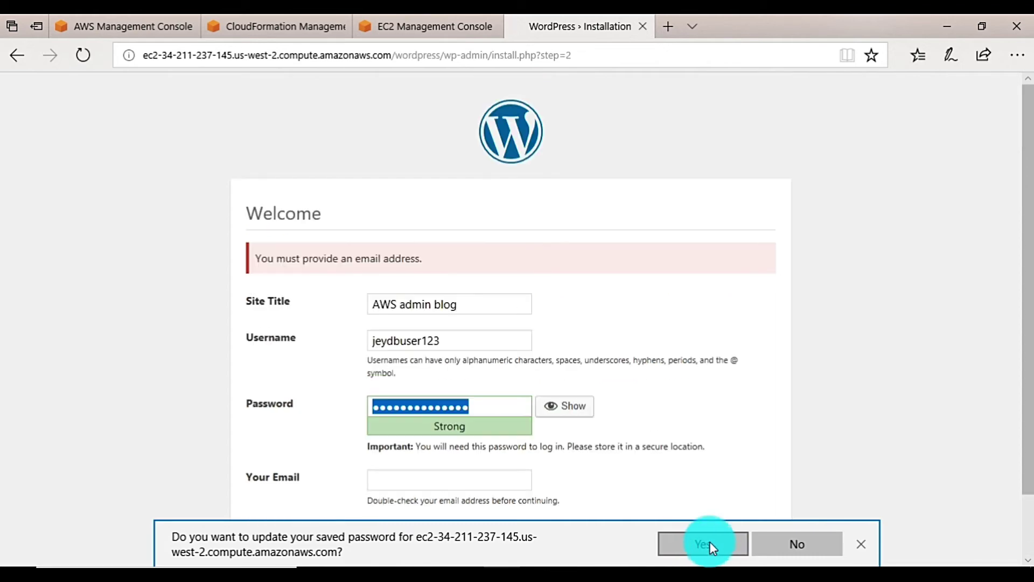
pyautogui.click(706, 543)
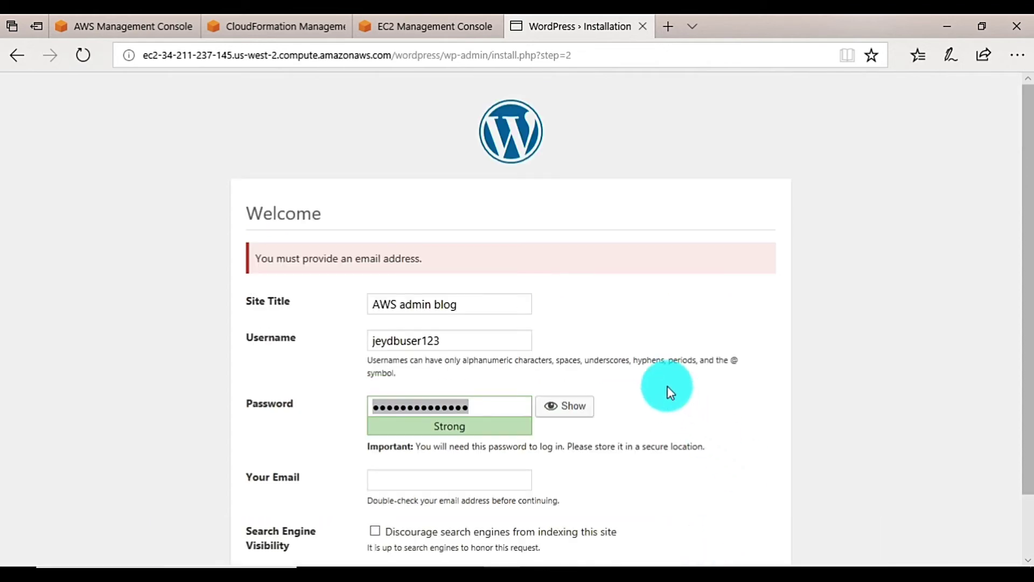
pyautogui.scroll(-2, 668, 391)
# - Enter the admin e-mail address and resubmit the WordPress installation
pyautogui.click(427, 414)
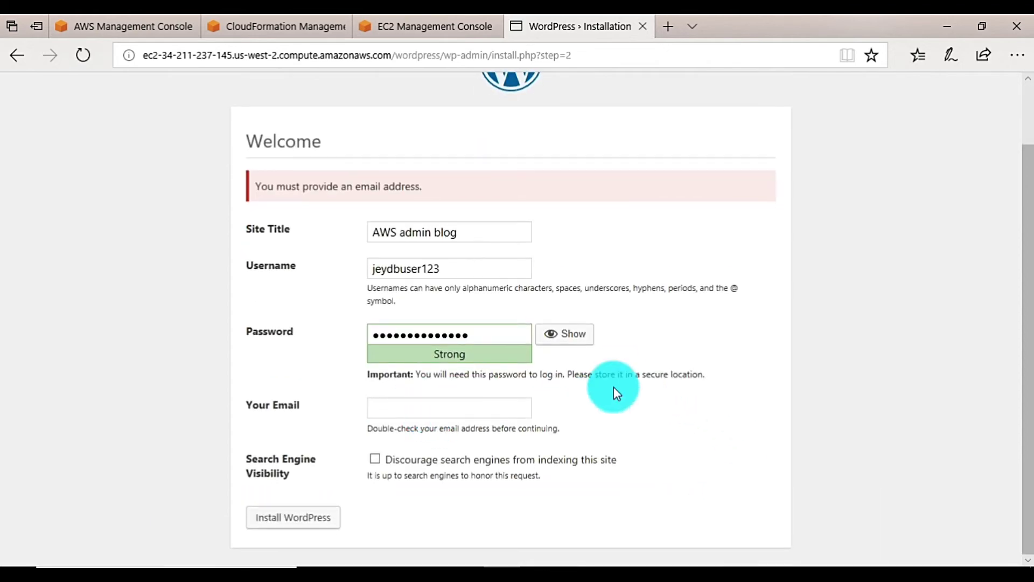
pyautogui.write('jed')
pyautogui.press('BackSpace')
pyautogui.press('BackSpace')
pyautogui.press('BackSpace')
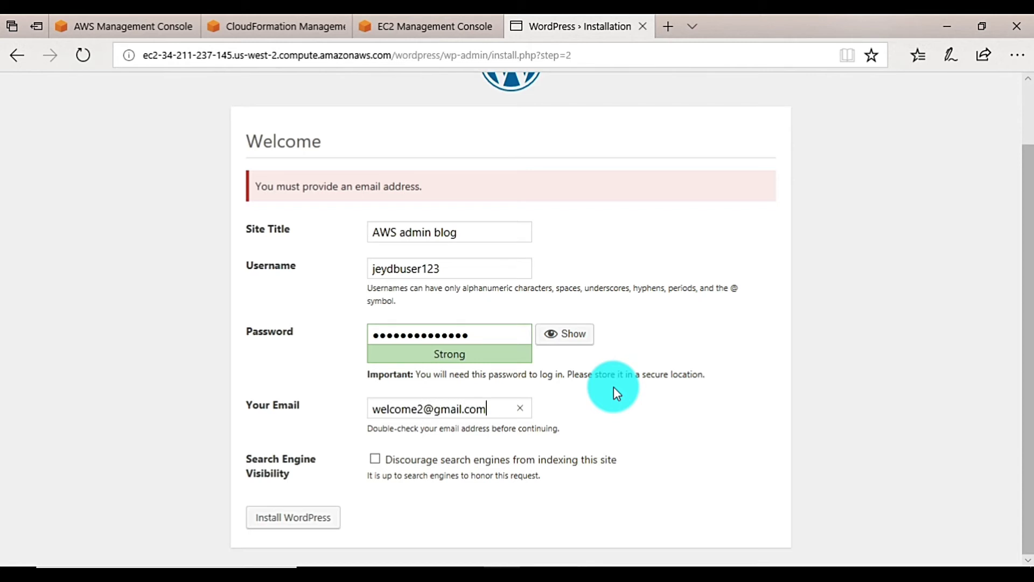
pyautogui.click(323, 523)
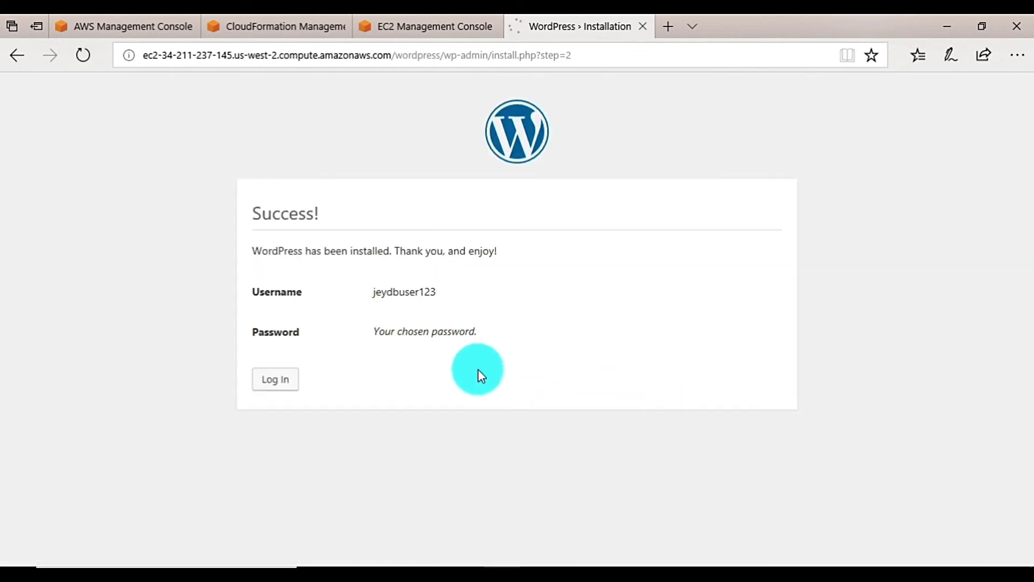
# - Log in with the new admin account to reach the AWS admin blog Dashboard
pyautogui.click(282, 380)
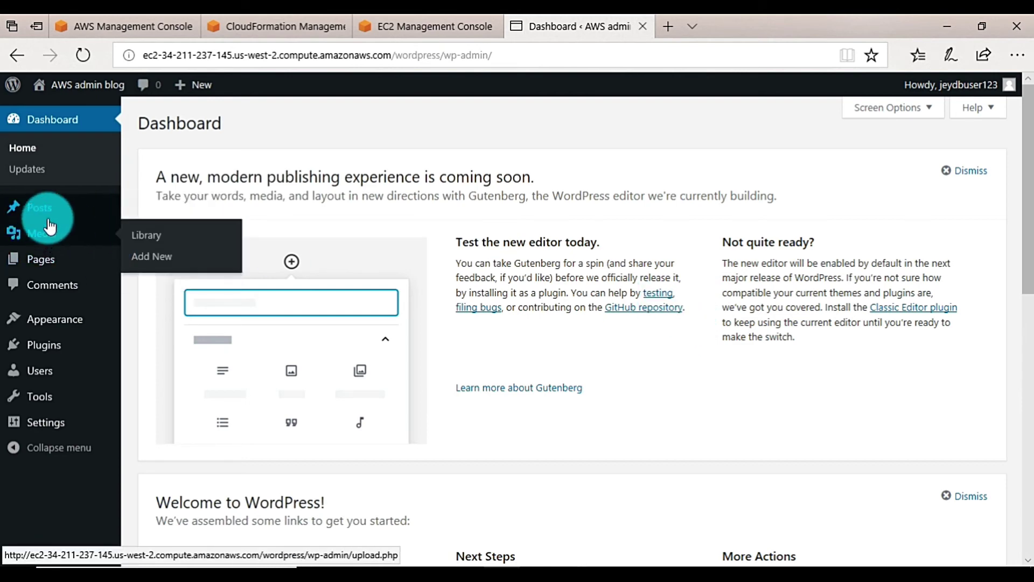
pyautogui.moveTo(65, 215)
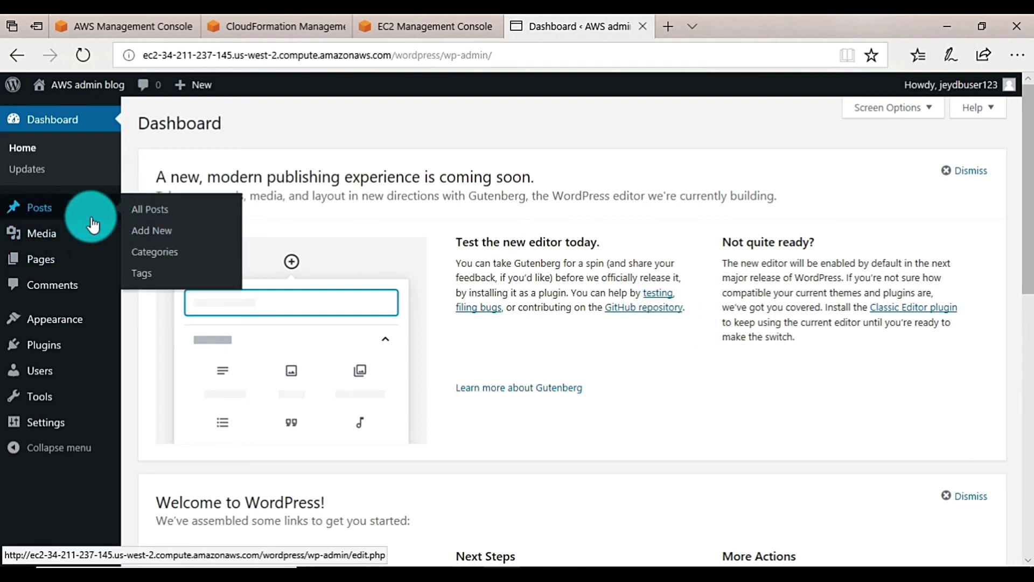
# - Start a new post via Posts > Add New, inserting then undoing a Read More tag
pyautogui.click(165, 235)
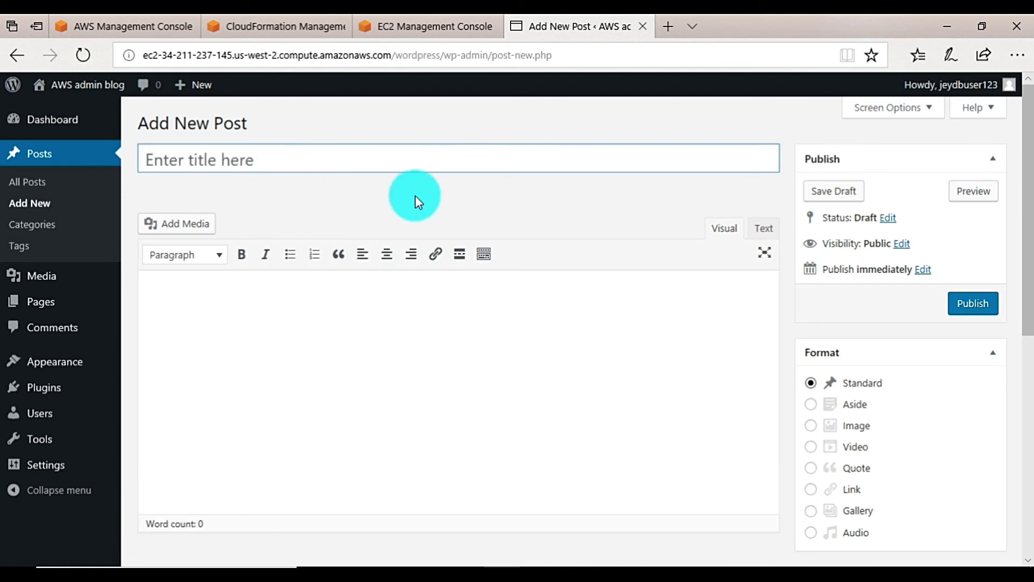
pyautogui.click(459, 256)
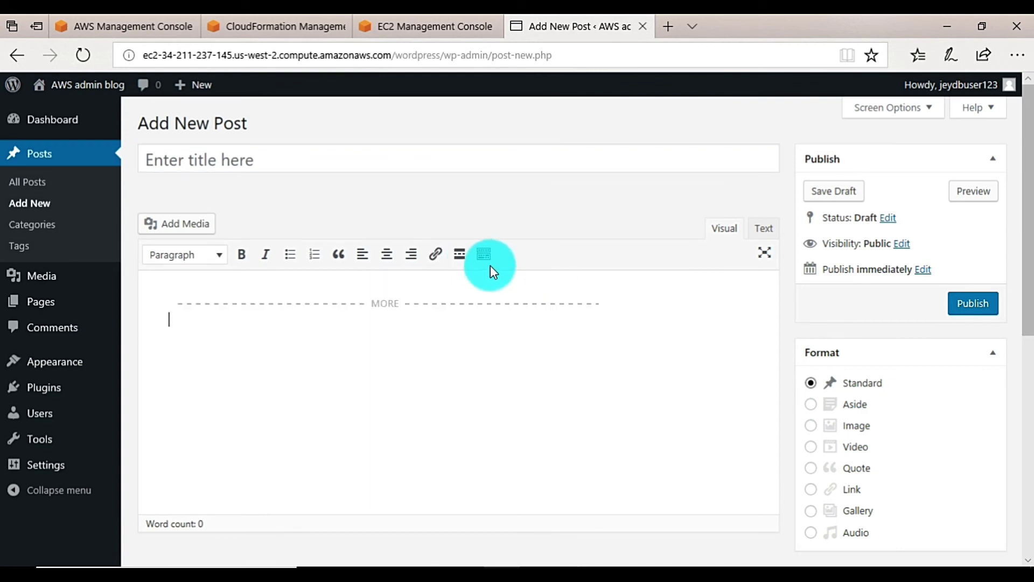
pyautogui.hotkey('ctrl', 'z')
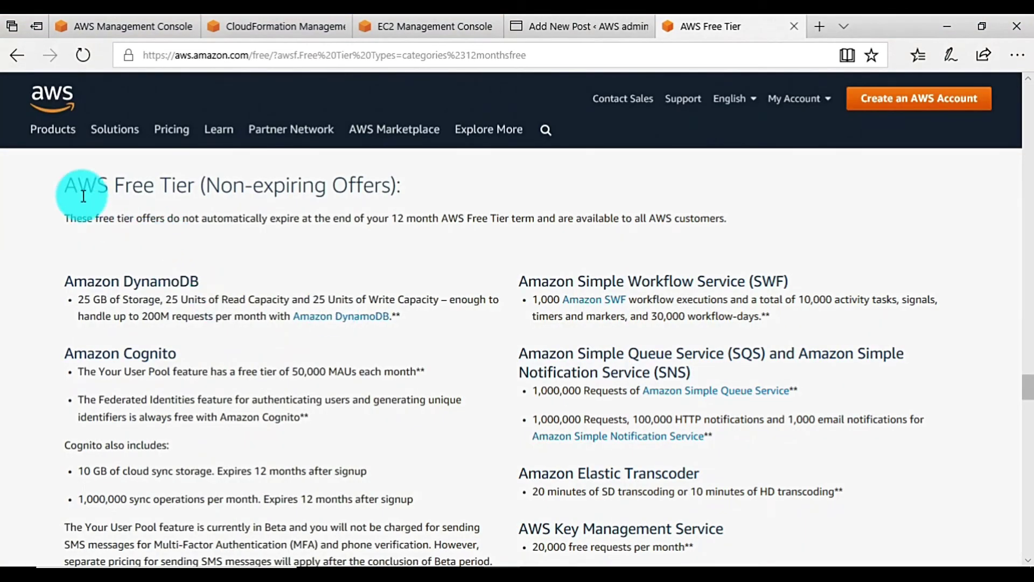
# - Copy the 'AWS Free Tier (Non-expiring Offers):' heading into the post title
pyautogui.moveTo(67, 189); pyautogui.dragTo(423, 176)
pyautogui.hotkey('ctrl', 'c')
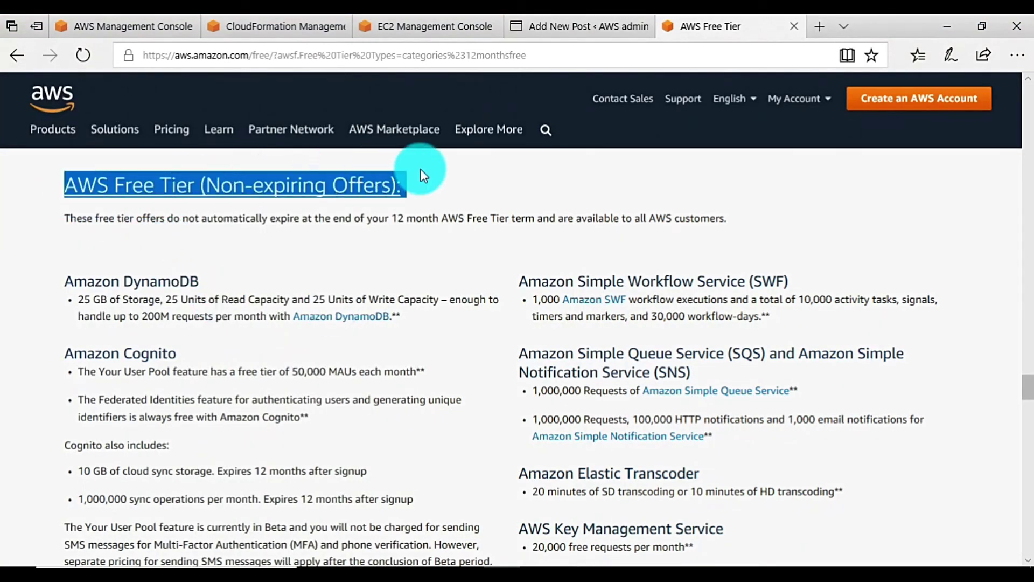
pyautogui.click(593, 14)
pyautogui.hotkey('ctrl', 'v')
# - Paste the DynamoDB and Cognito free-tier text into the post body and publish the post
pyautogui.click(211, 341)
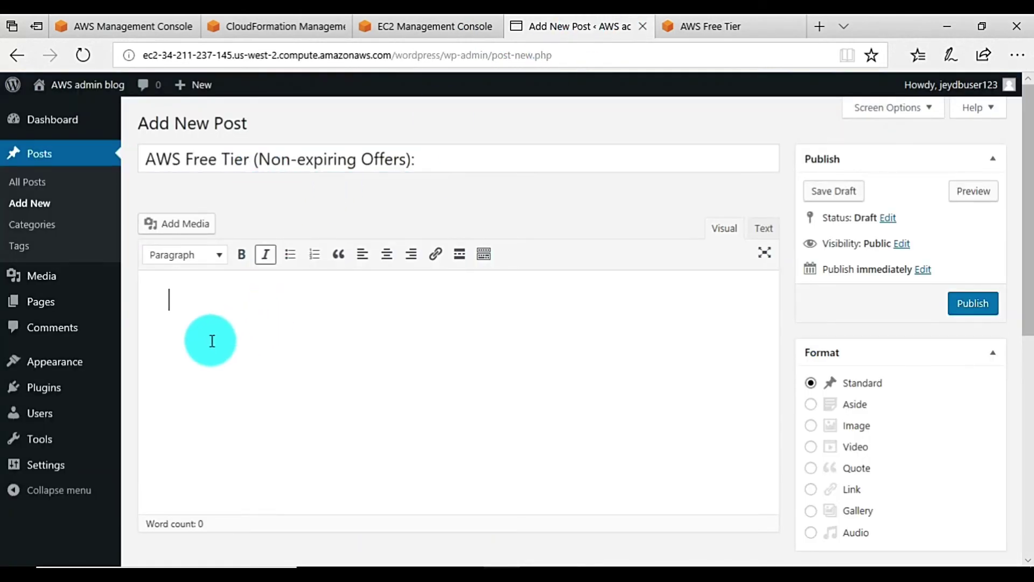
pyautogui.click(783, 21)
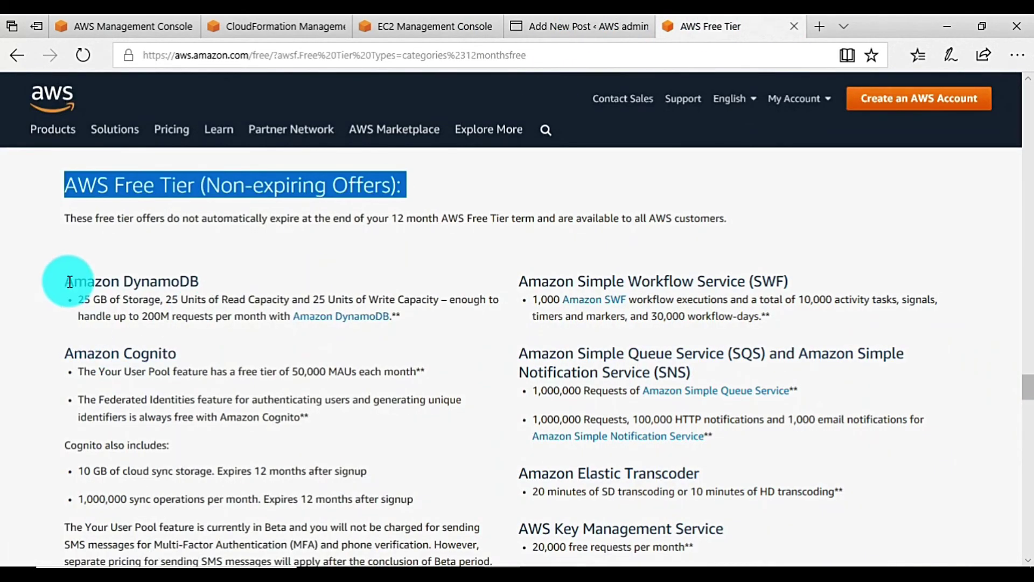
pyautogui.moveTo(70, 281); pyautogui.dragTo(499, 462)
pyautogui.hotkey('ctrl', 'c')
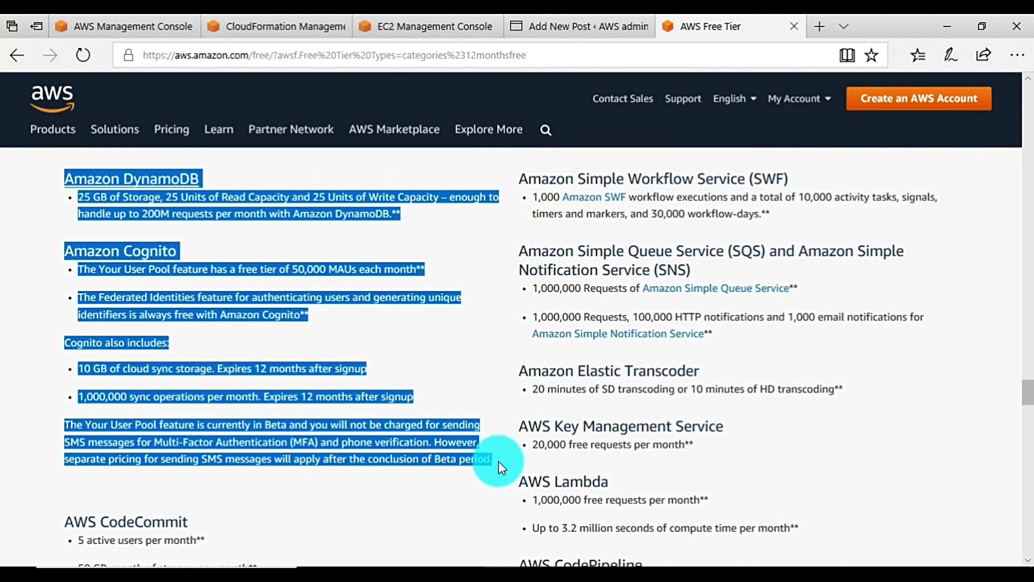
pyautogui.click(610, 22)
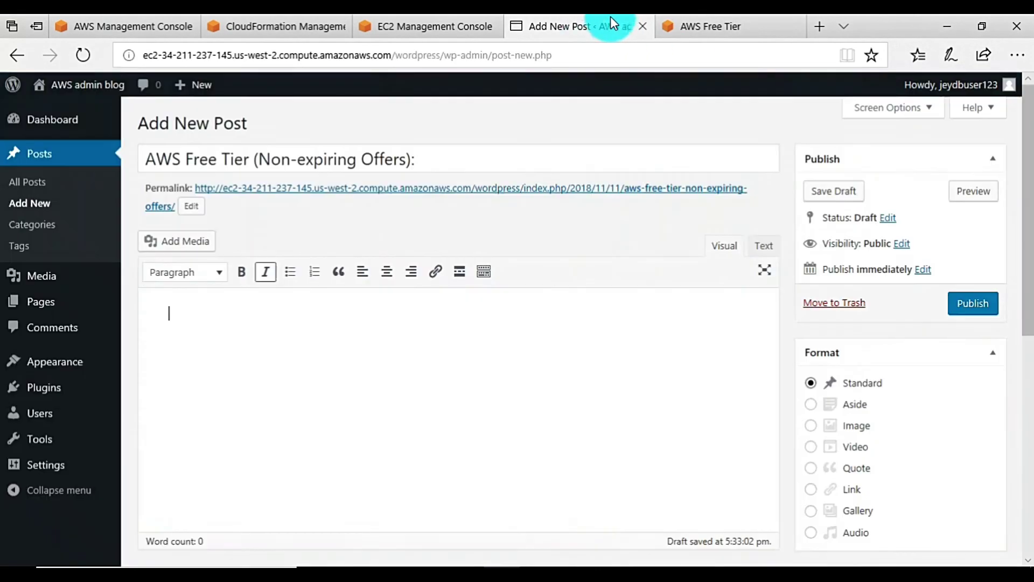
pyautogui.click(213, 341)
pyautogui.hotkey('ctrl', 'v')
pyautogui.scroll(5, 531, 319)
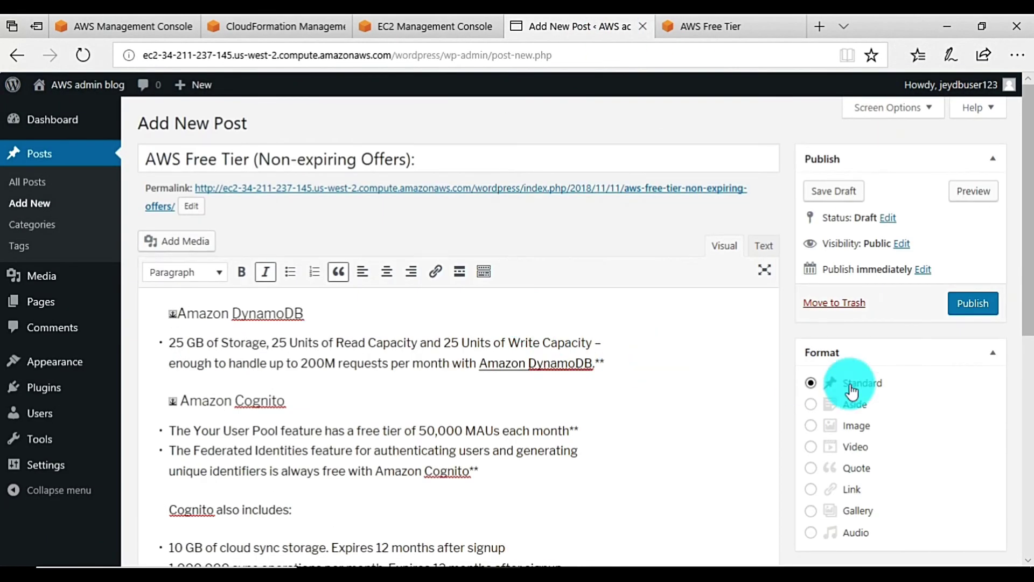
pyautogui.click(970, 302)
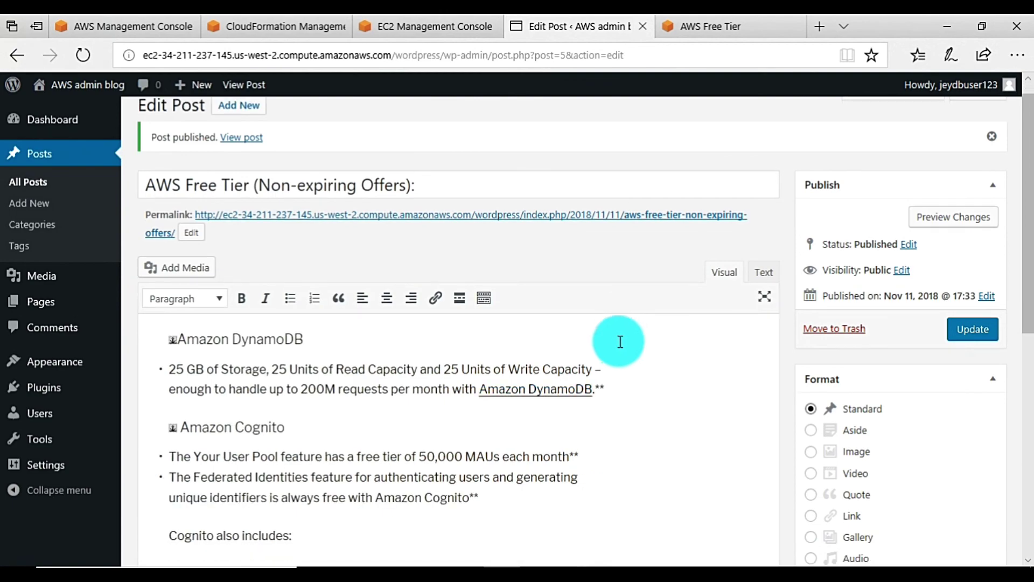
# - Preview the published AWS Free Tier post on the blog and scroll through it
pyautogui.scroll(-5, 974, 279)
pyautogui.scroll(5, 973, 278)
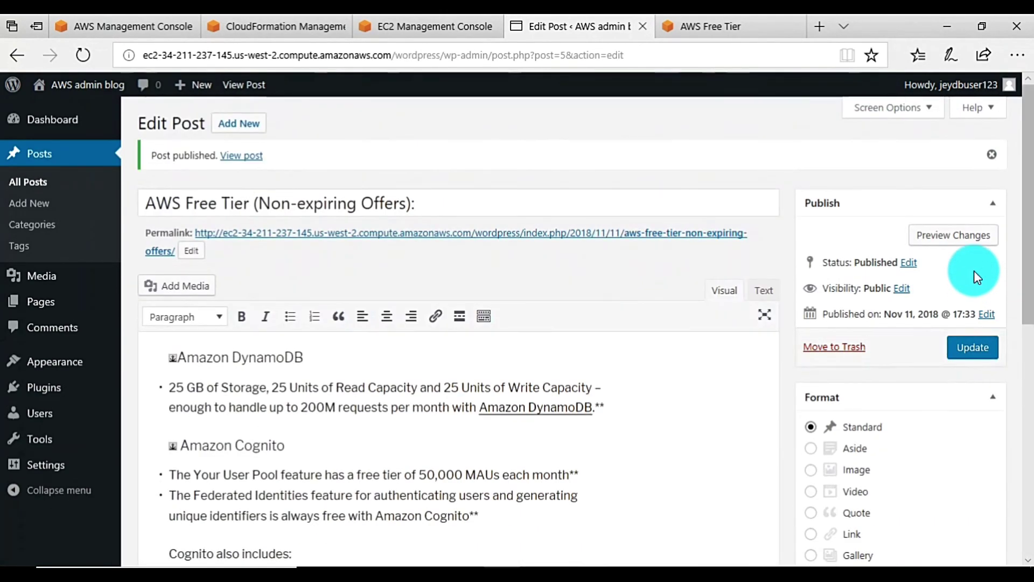
pyautogui.click(948, 246)
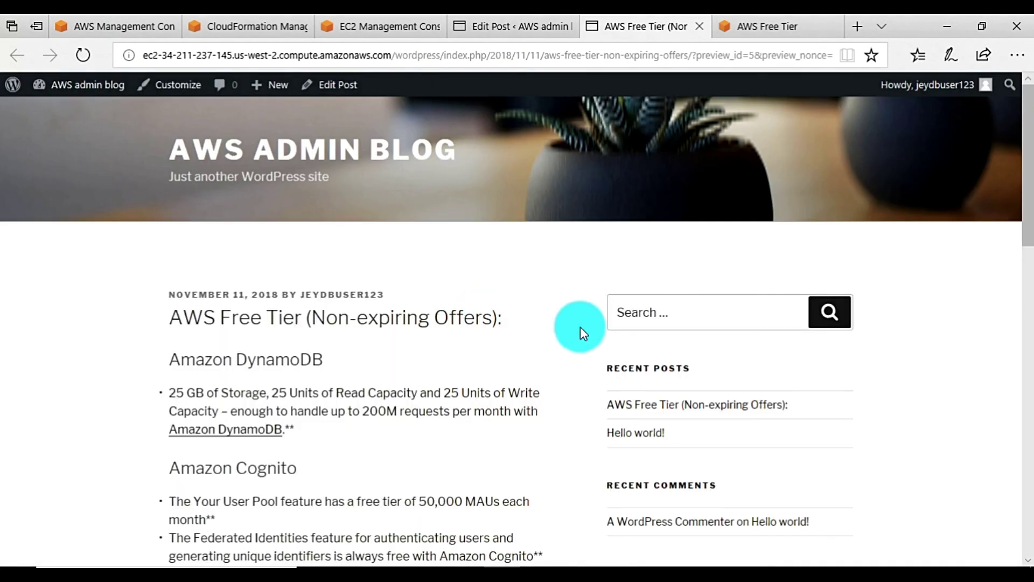
pyautogui.scroll(-10, 540, 334)
pyautogui.scroll(10, 544, 330)
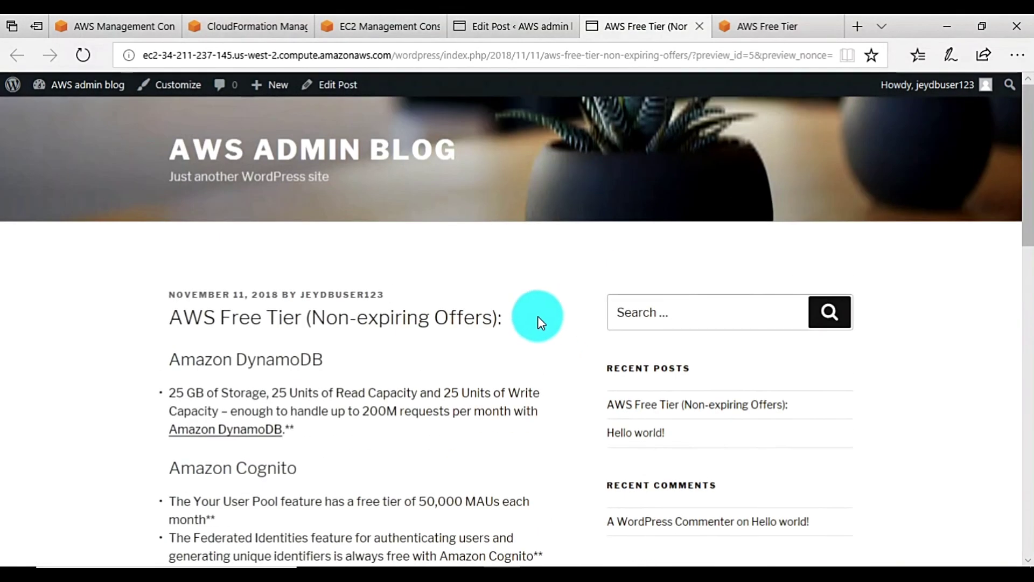
pyautogui.scroll(-10, 458, 357)
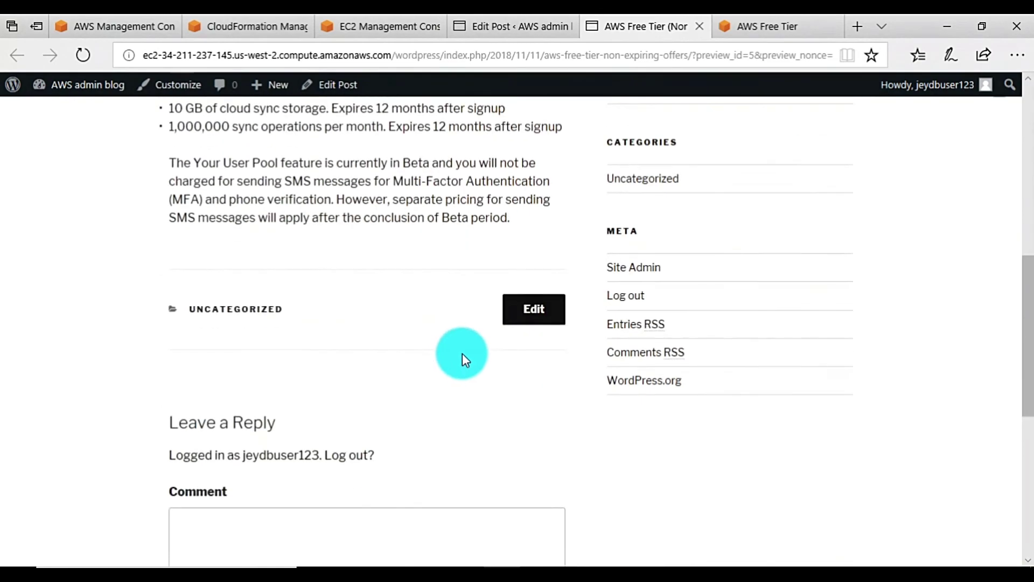
pyautogui.scroll(5, 462, 353)
pyautogui.scroll(4, 467, 347)
pyautogui.scroll(-10, 468, 347)
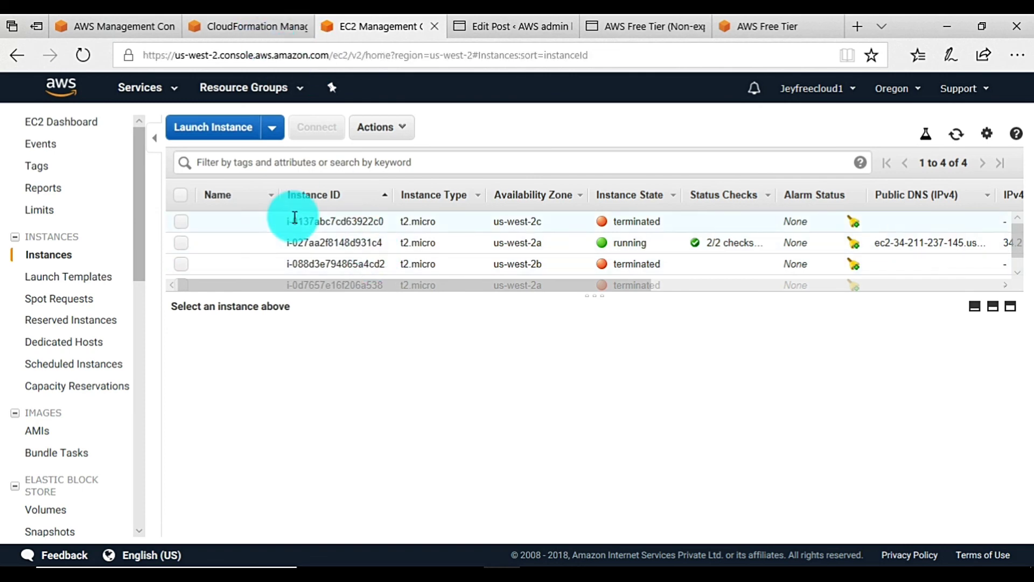
# - Delete the WordPress stack jeywp-cf in CloudFormation, confirming with Yes, Delete
pyautogui.click(244, 24)
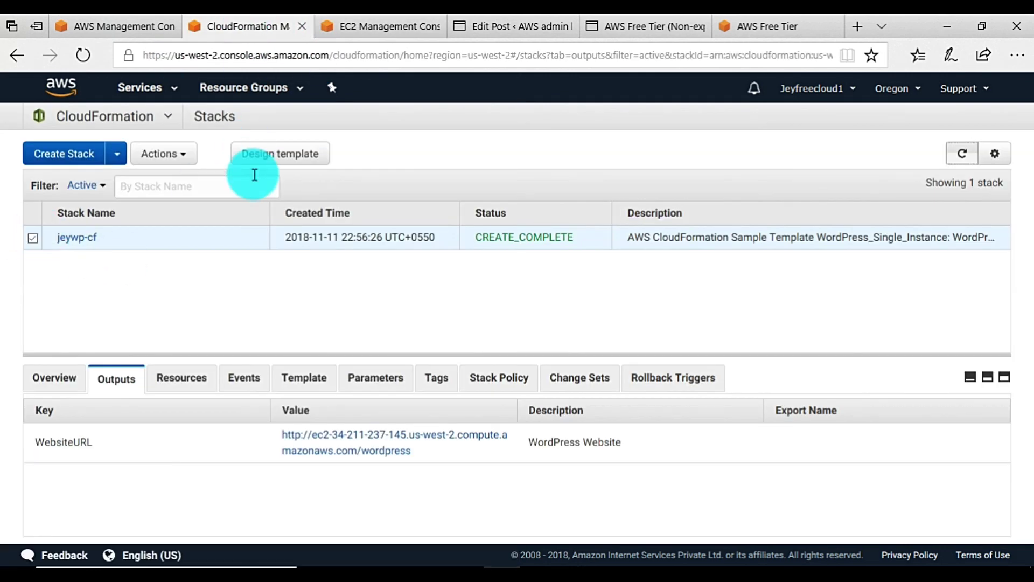
pyautogui.click(171, 154)
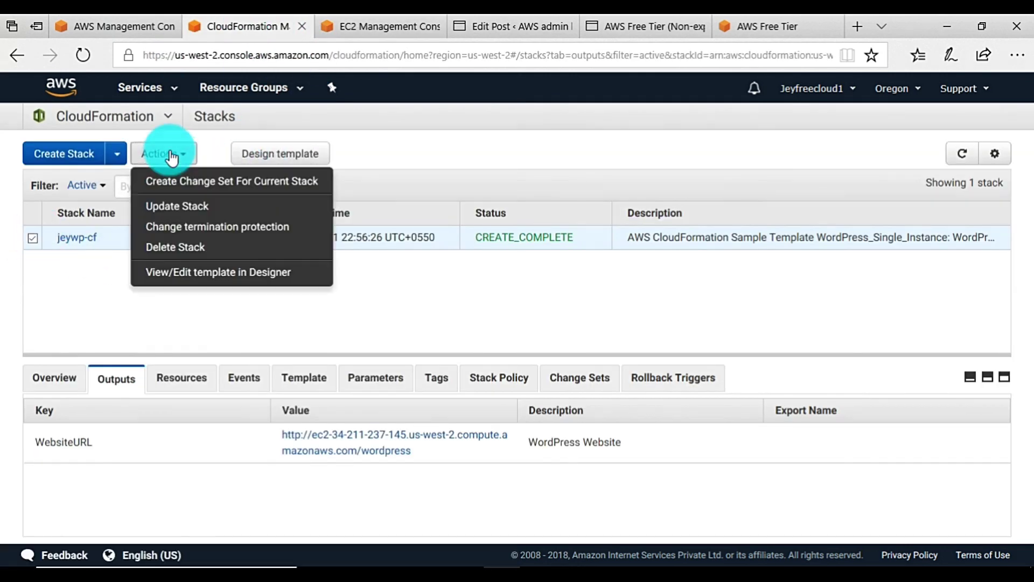
pyautogui.click(180, 249)
pyautogui.click(672, 309)
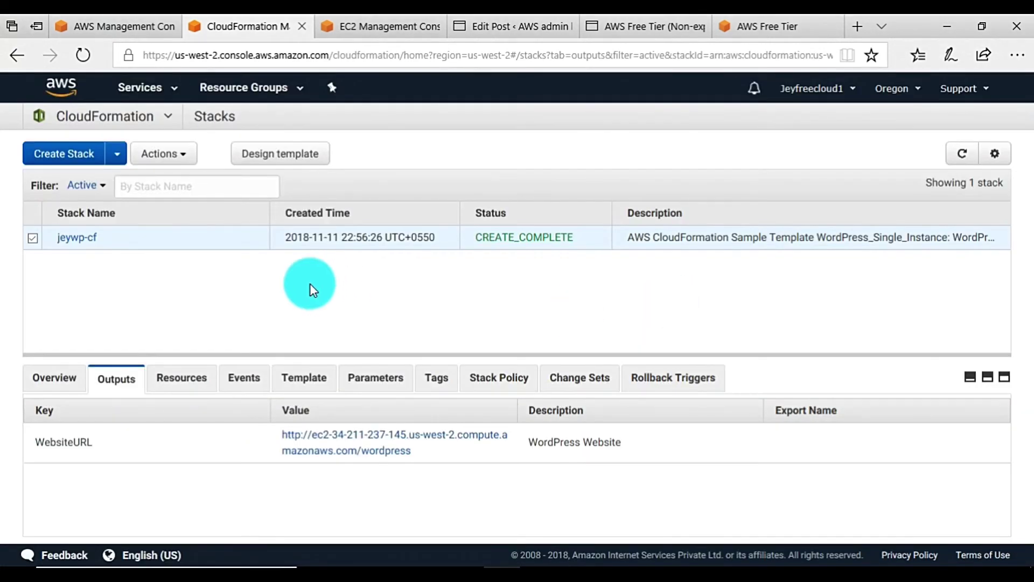
# - Close the blog preview and post editor tabs, and refresh EC2 to see the instance shutting down
pyautogui.click(376, 22)
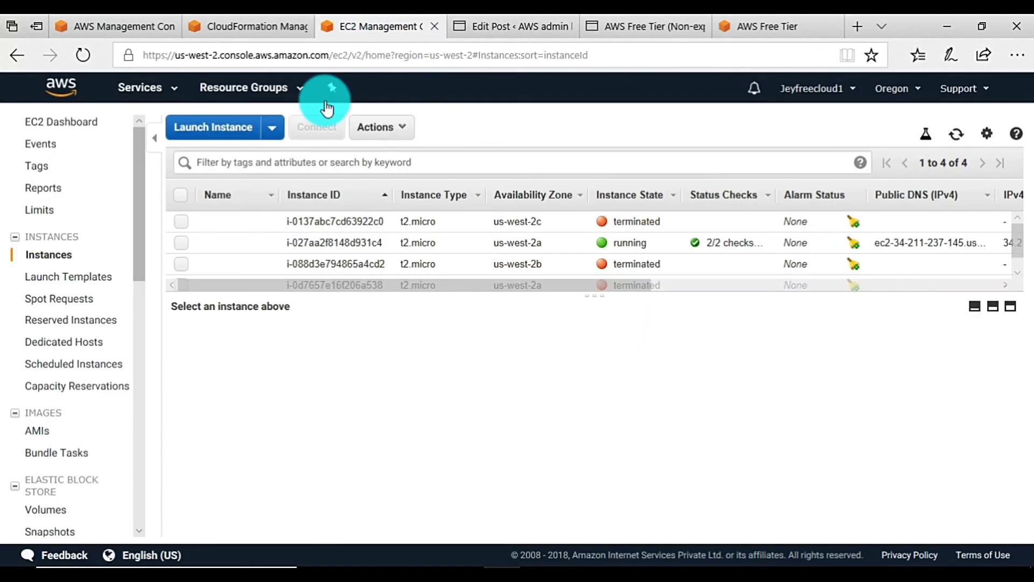
pyautogui.click(82, 55)
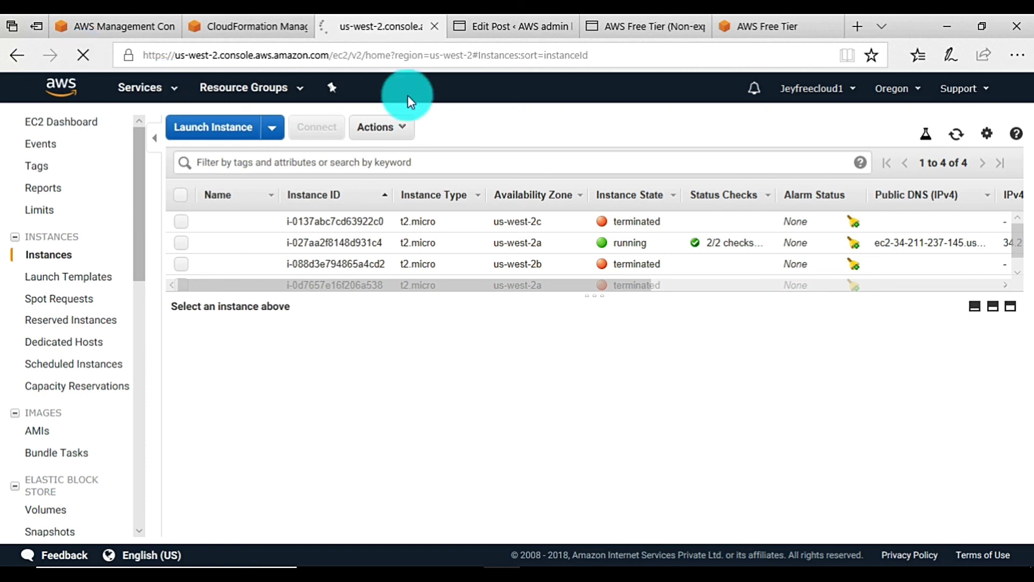
pyautogui.click(668, 26)
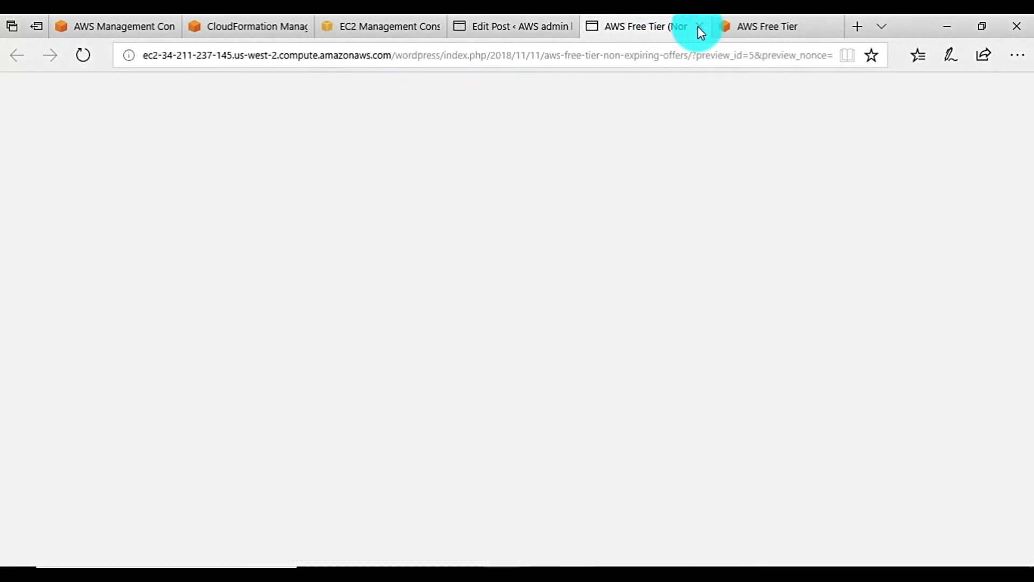
pyautogui.click(699, 27)
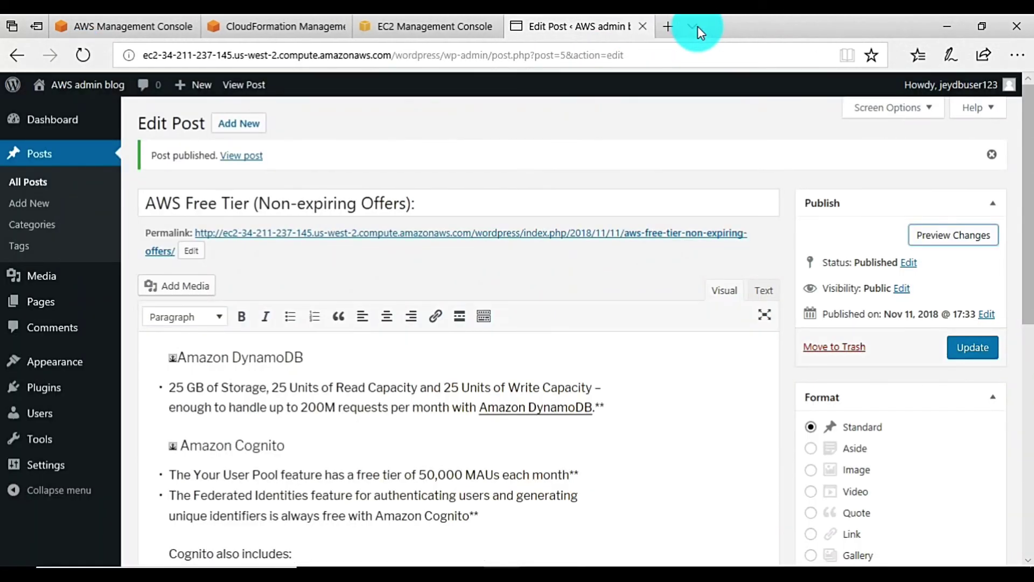
pyautogui.click(642, 26)
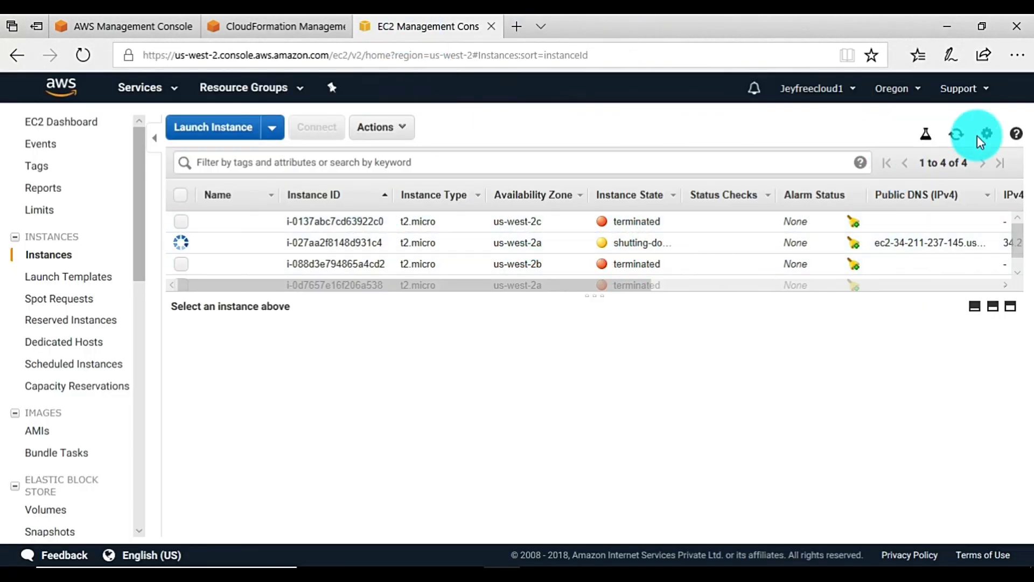
pyautogui.click(957, 134)
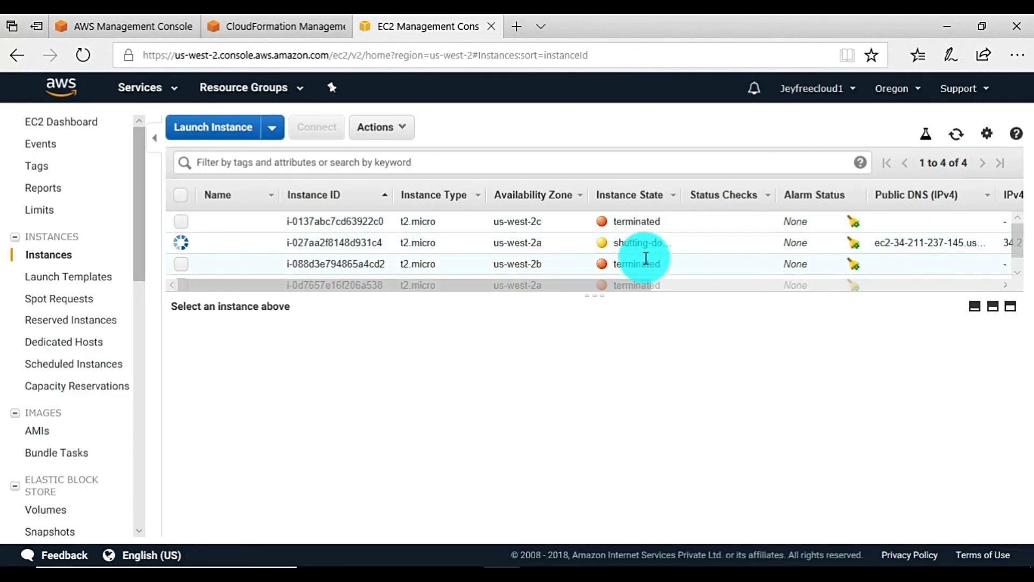
# - Refresh the CloudFormation stacks list until jeywp-cf shows DELETE_IN_PROGRESS
pyautogui.click(272, 29)
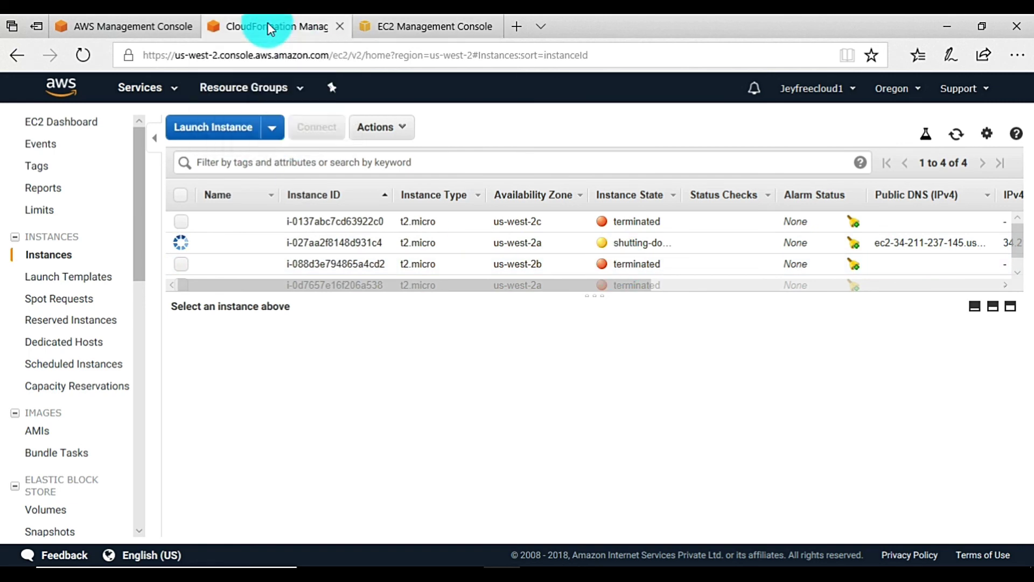
pyautogui.click(962, 153)
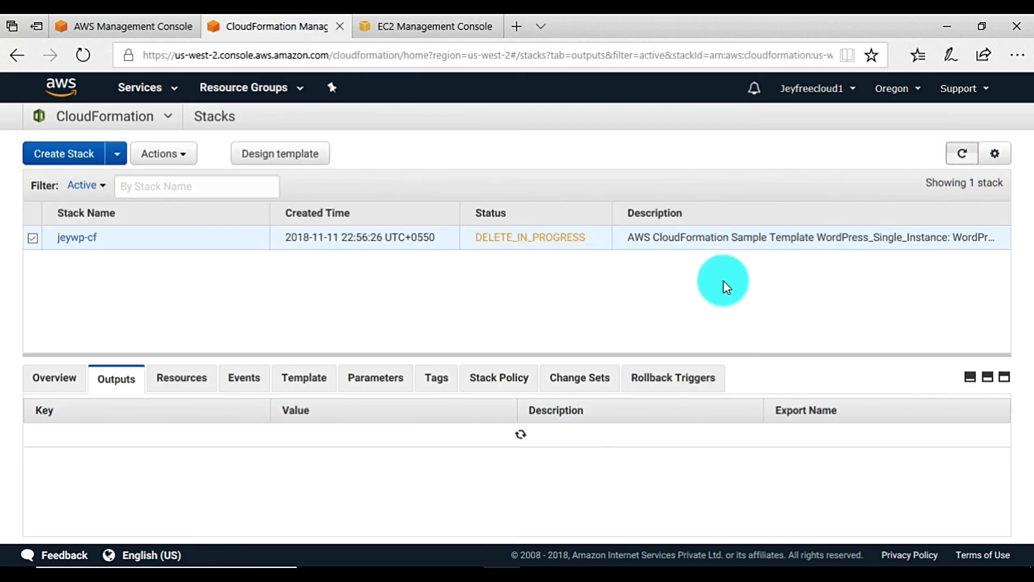
pyautogui.click(962, 154)
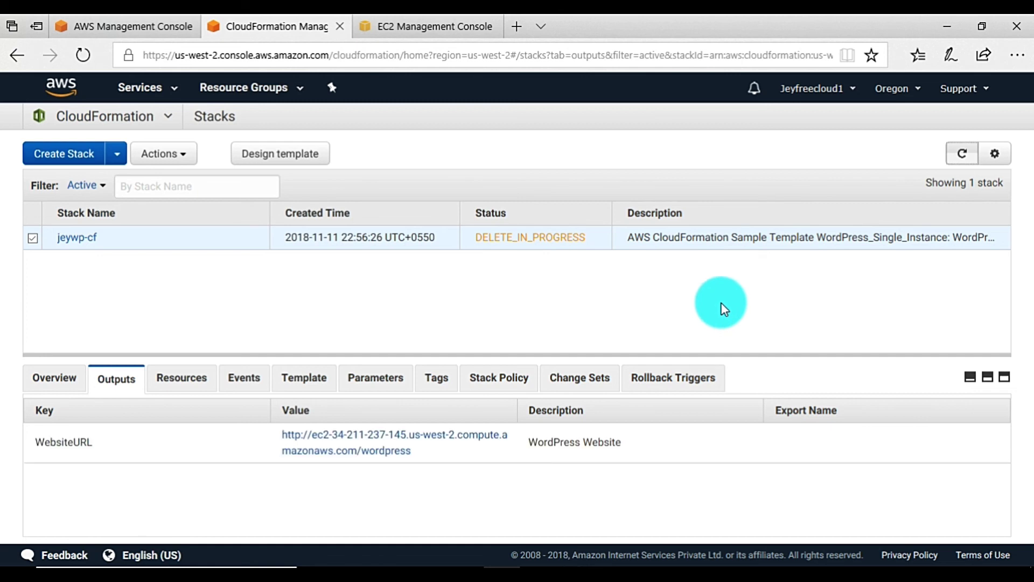